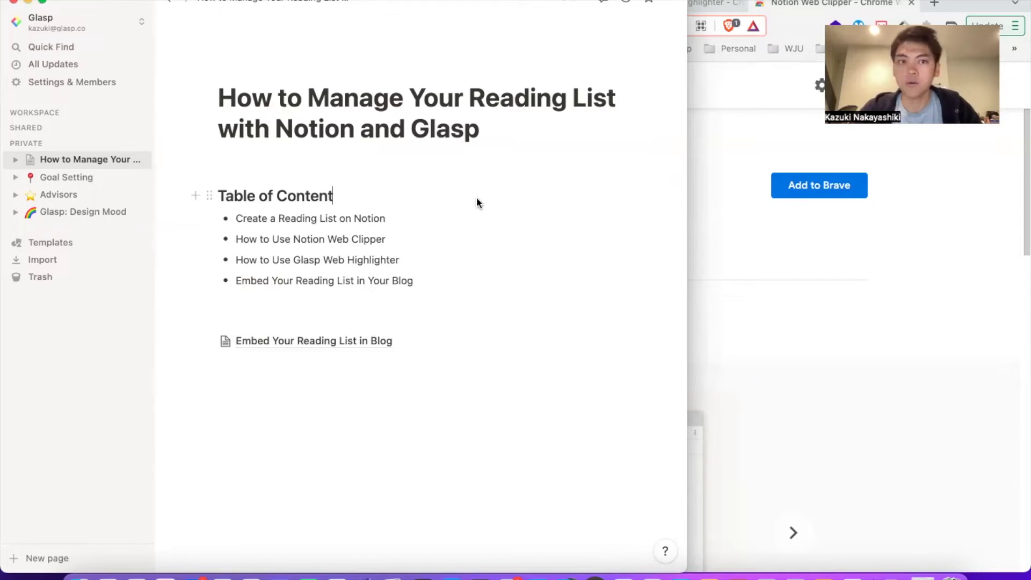
Step: Create a Reading List page from Notion's Reading List template
click(80, 249)
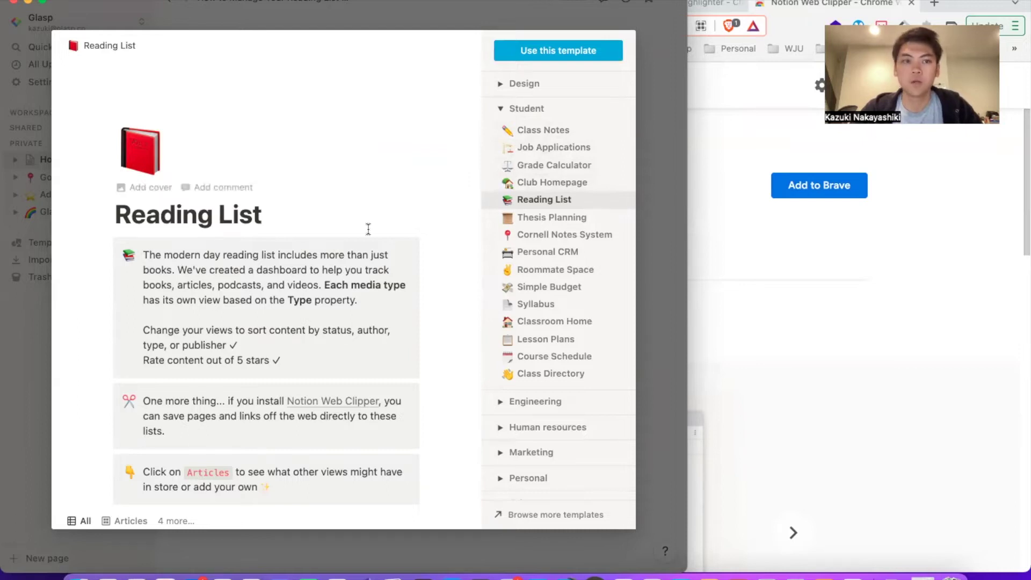
scroll(368, 228, down, 5)
scroll(367, 227, up, 5)
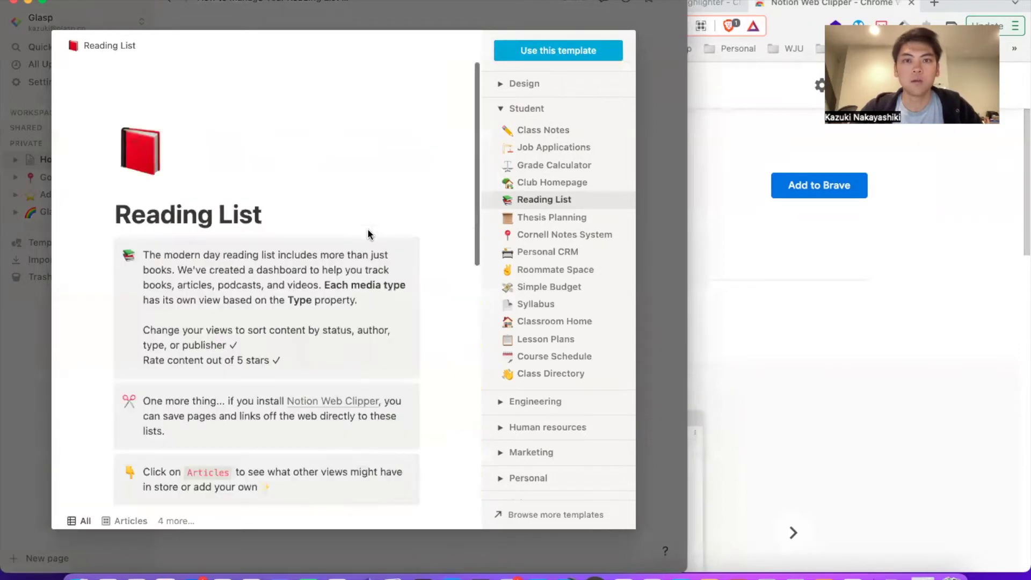
click(577, 52)
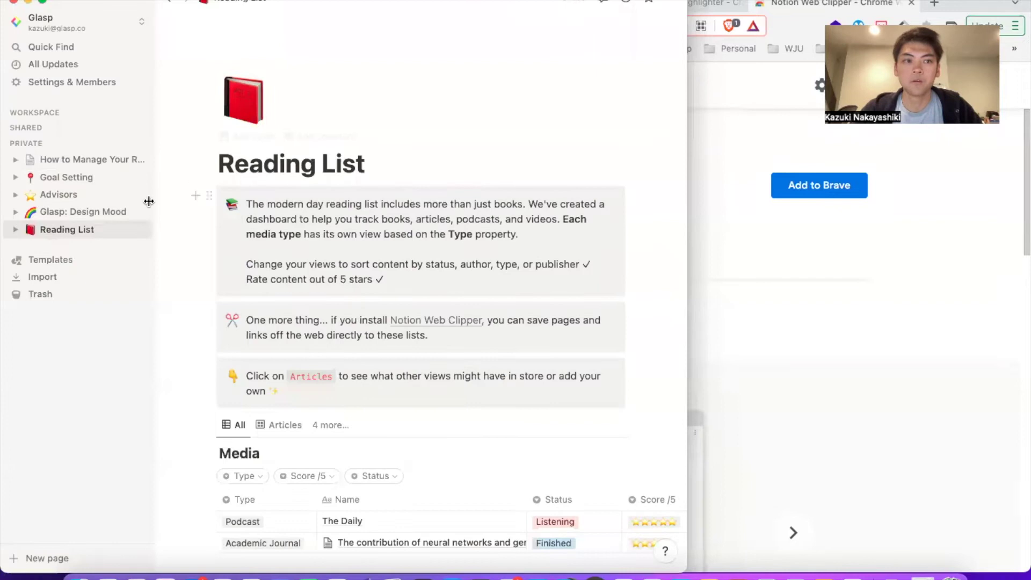
Step: Look over the new page's Media database, switching to the Articles view and back to All
scroll(435, 228, down, 4)
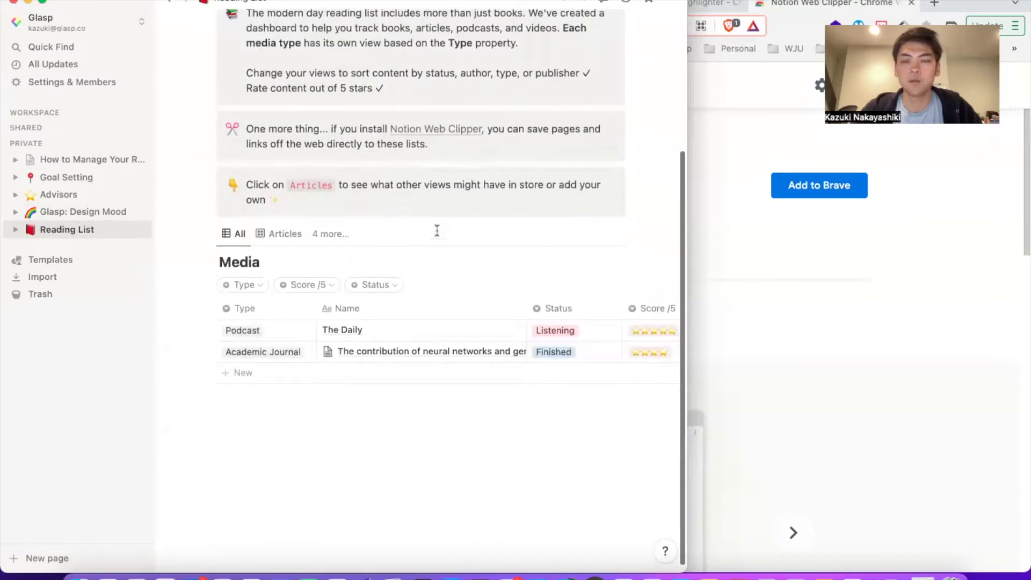
scroll(436, 231, up, 3)
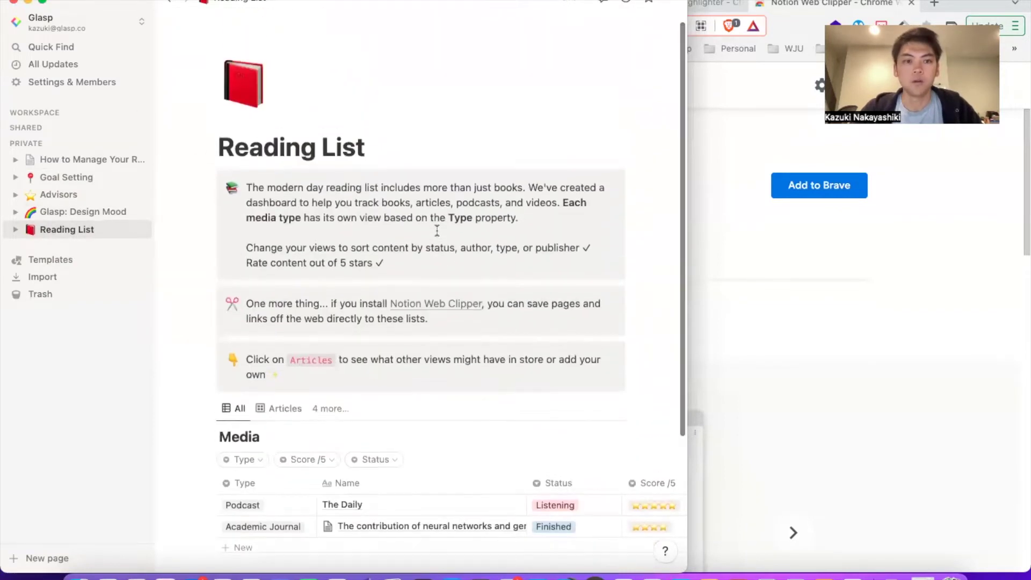
scroll(293, 234, down, 4)
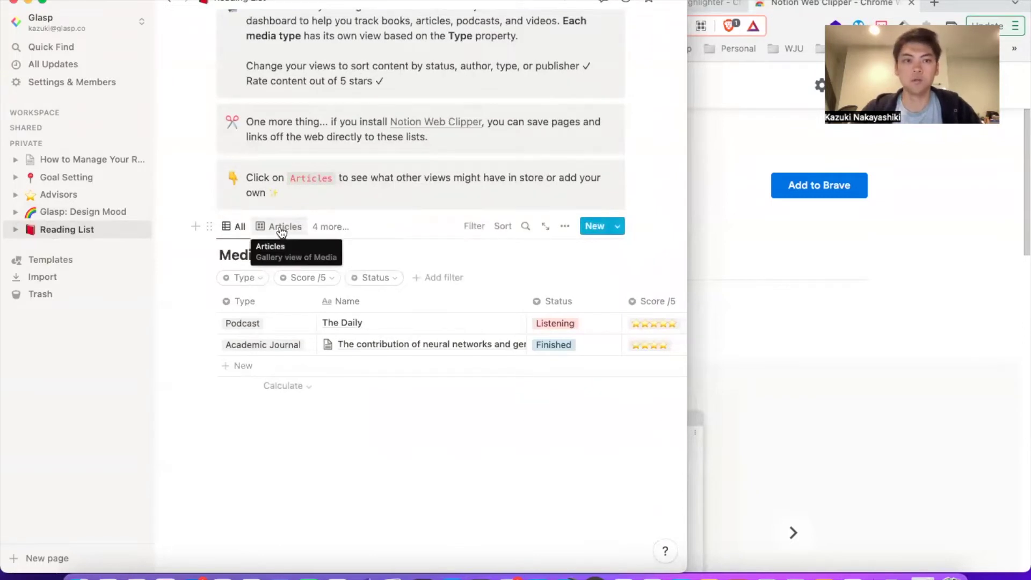
click(283, 227)
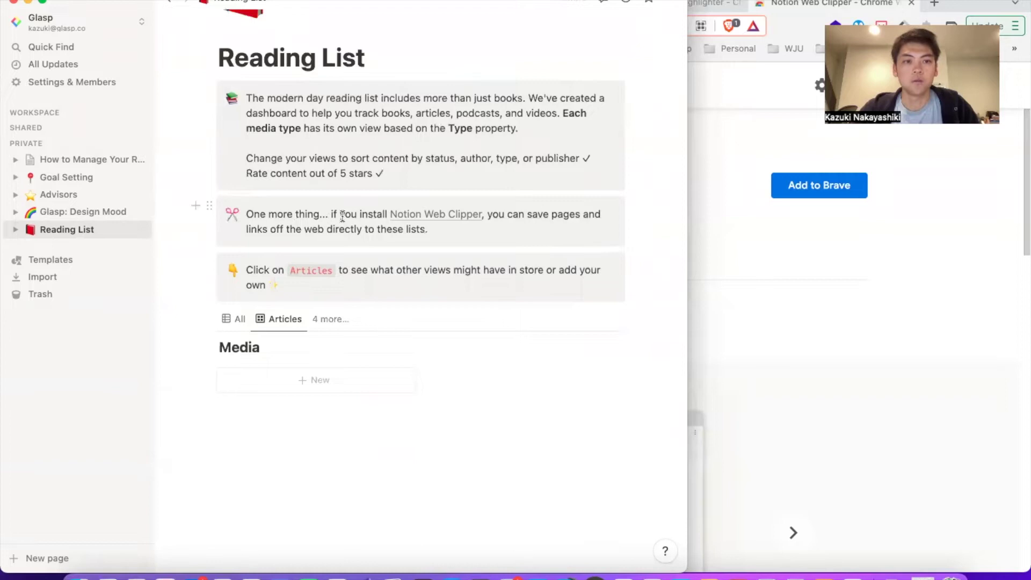
click(240, 319)
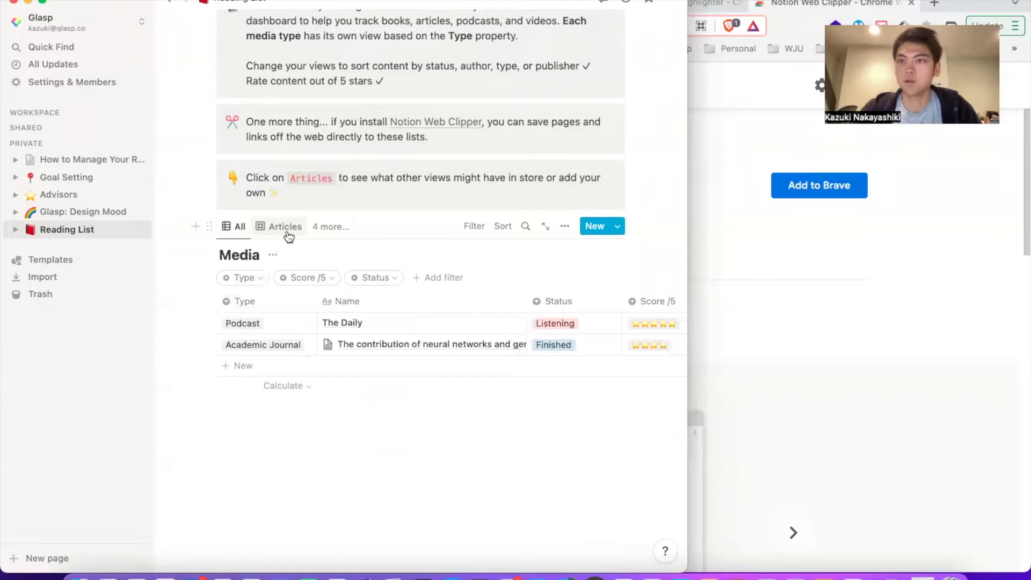
scroll(366, 195, up, 5)
scroll(365, 195, up, 1)
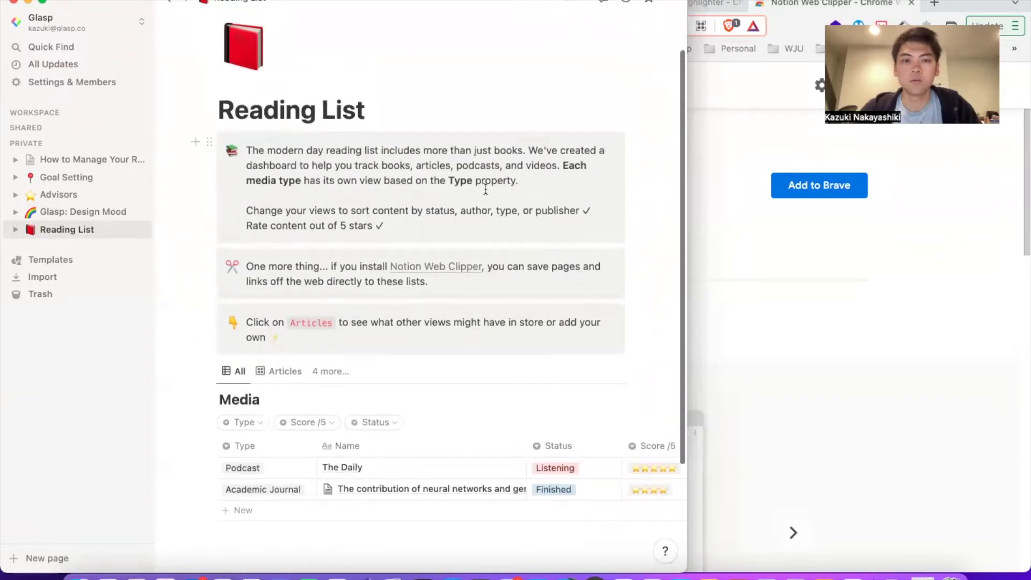
Step: Install the Notion Web Clipper extension and pin it to the toolbar
click(741, 285)
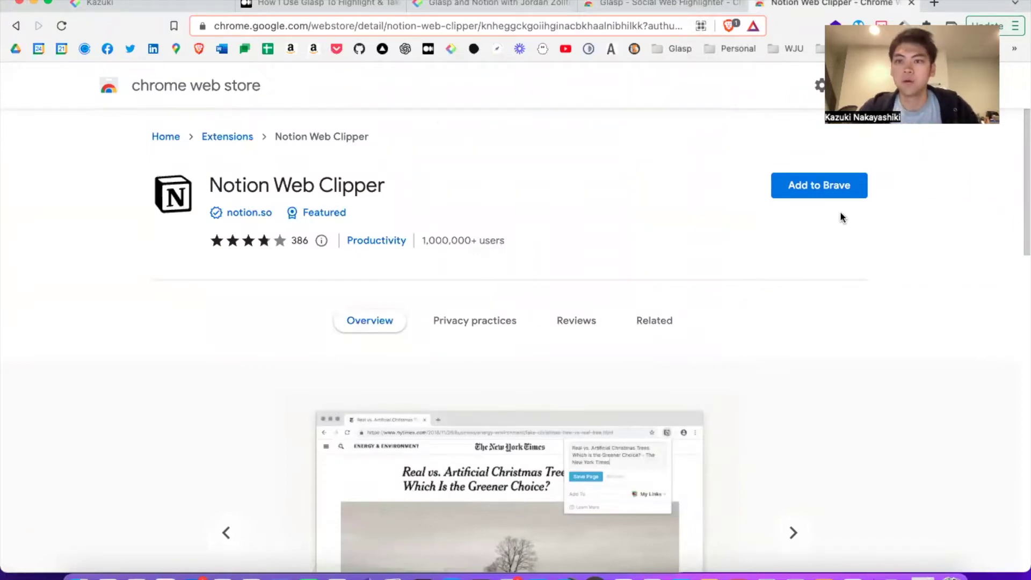
click(812, 192)
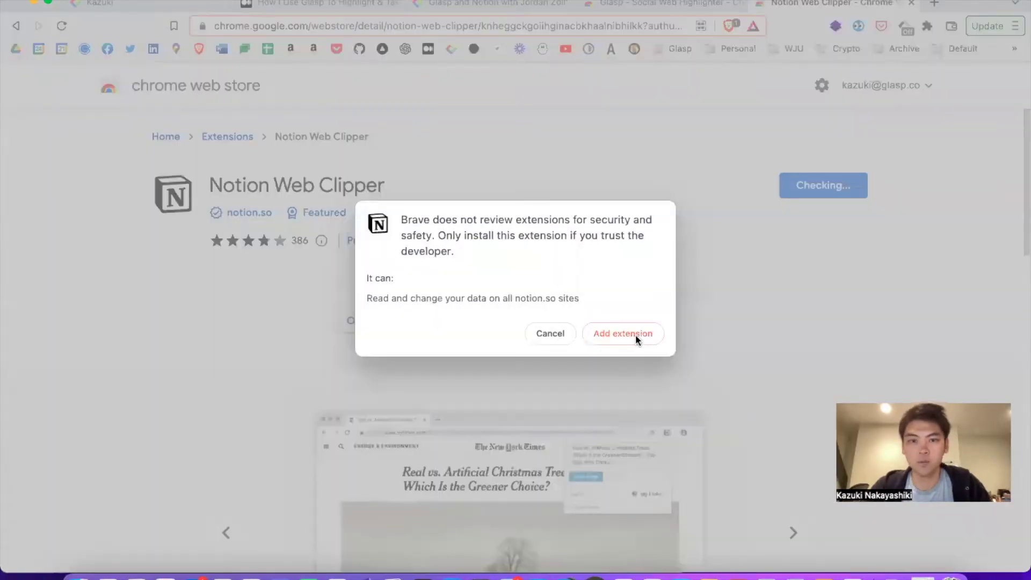
click(636, 334)
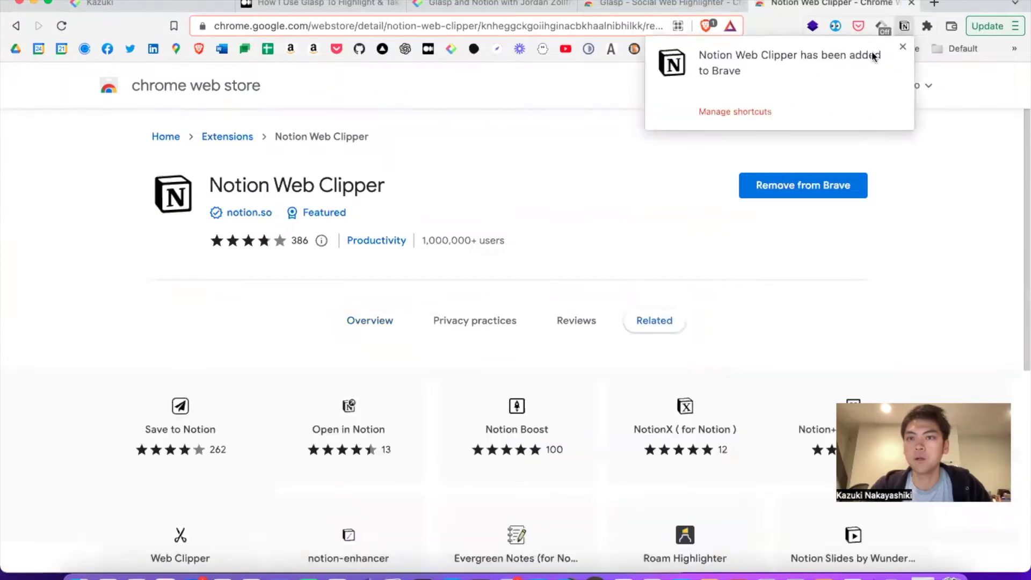
click(904, 49)
click(927, 26)
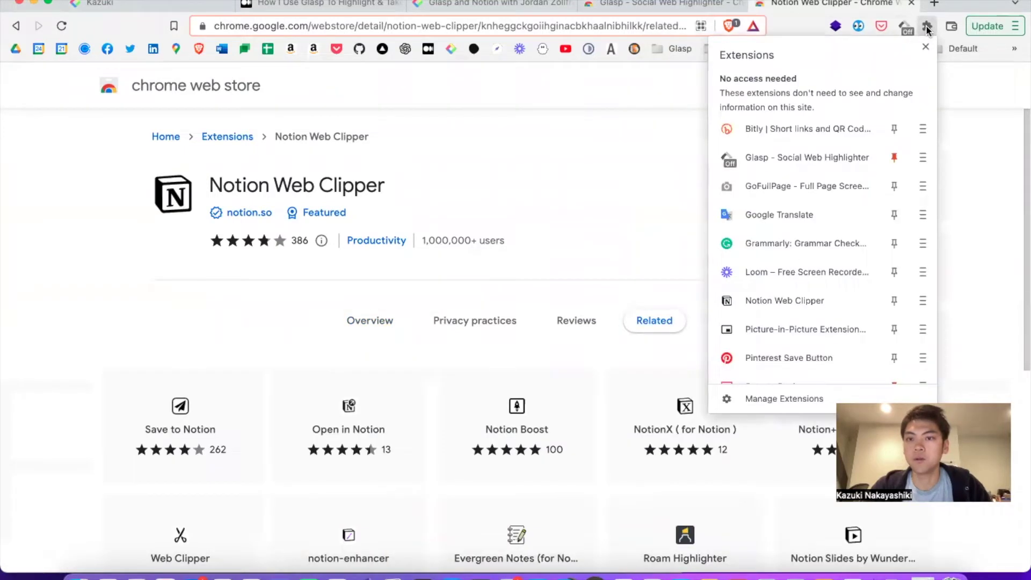
click(894, 301)
click(968, 138)
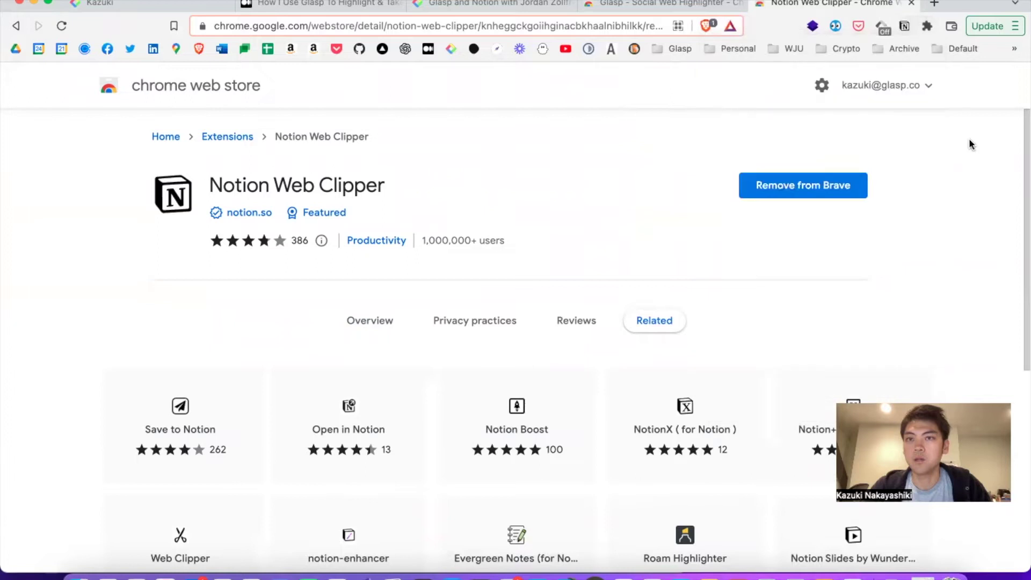
Step: Set the Web Clipper to save pages into the Reading List
click(904, 26)
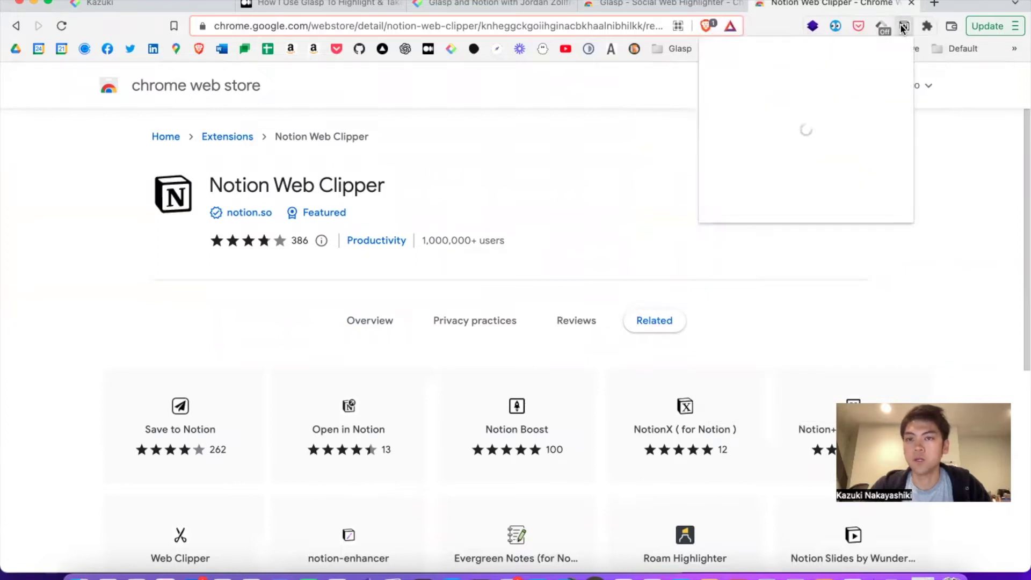
click(891, 146)
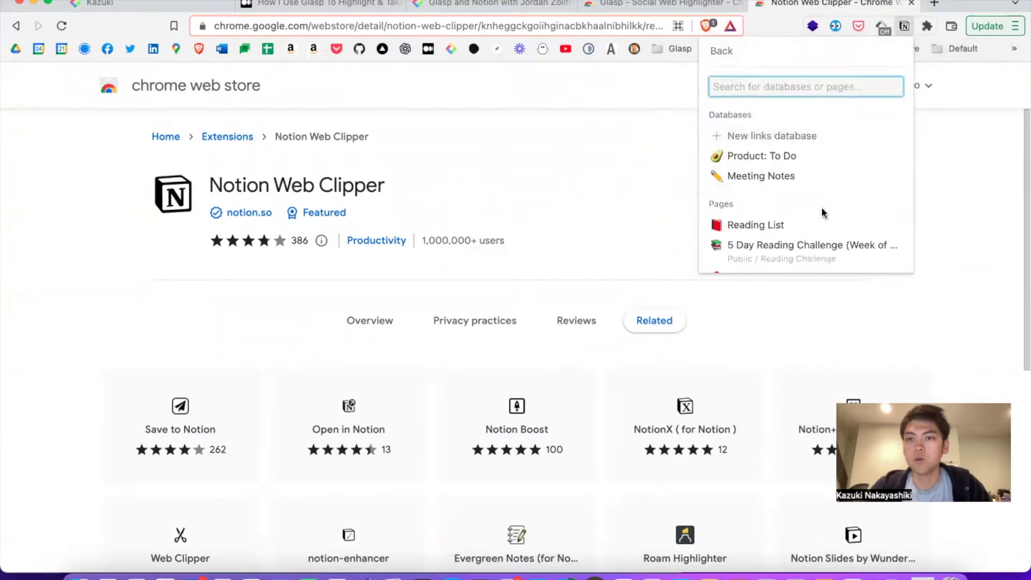
scroll(795, 201, down, 3)
scroll(796, 183, up, 2)
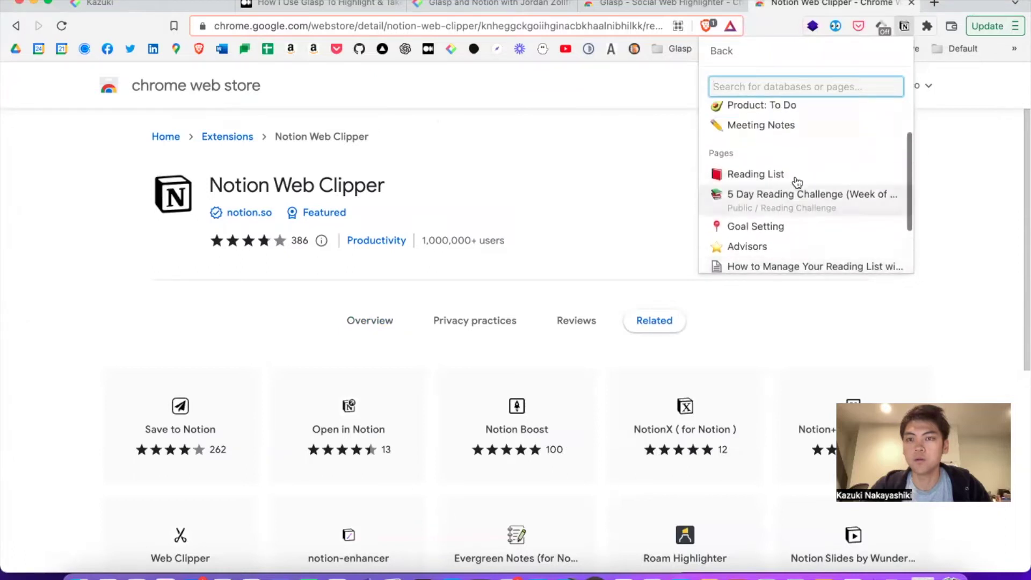
click(792, 175)
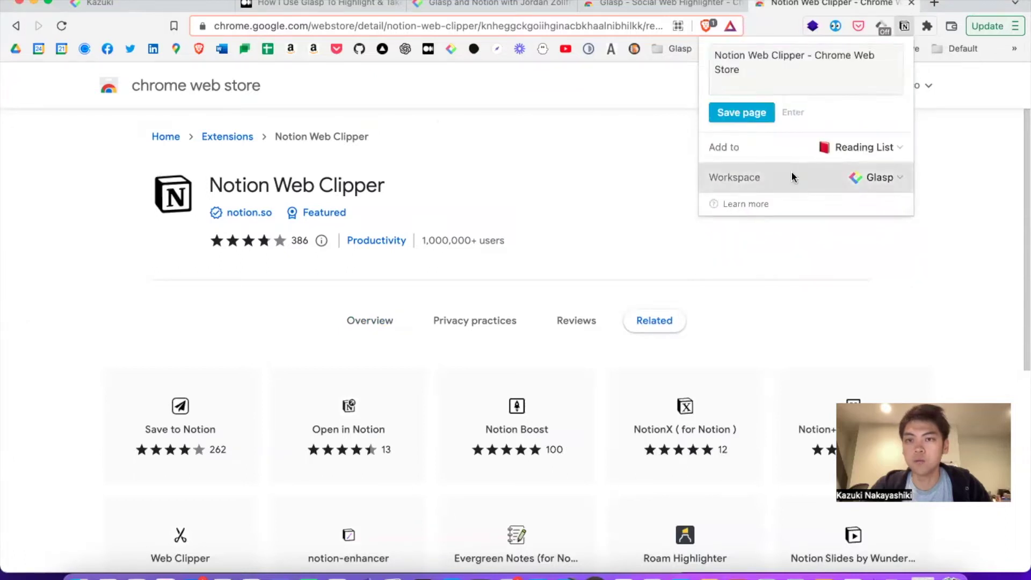
click(791, 173)
click(723, 51)
click(642, 143)
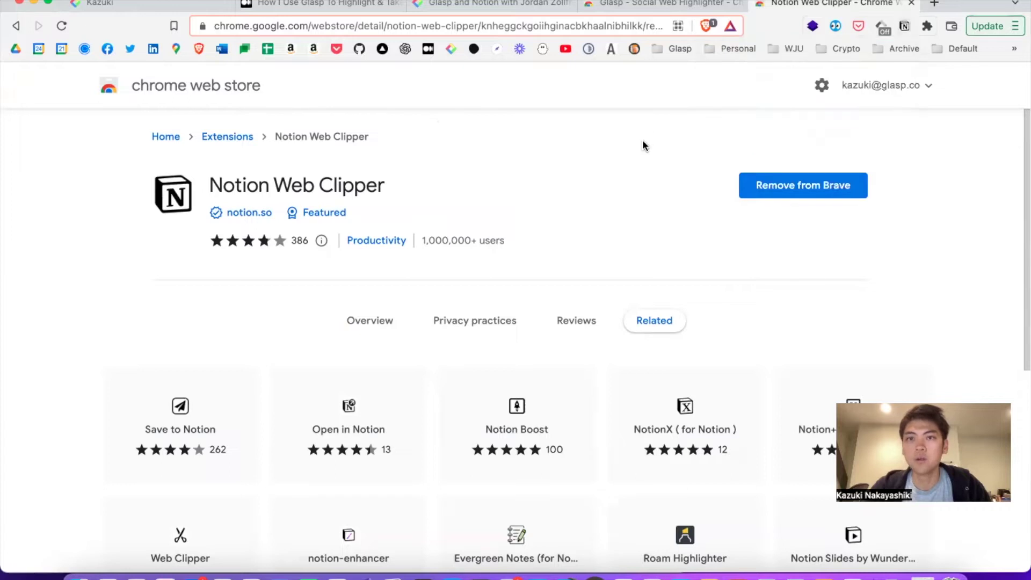
Step: Clip the 'Glasp and Notion with Jordan Zollfrank' article to the Reading List and open it in Notion
click(499, 6)
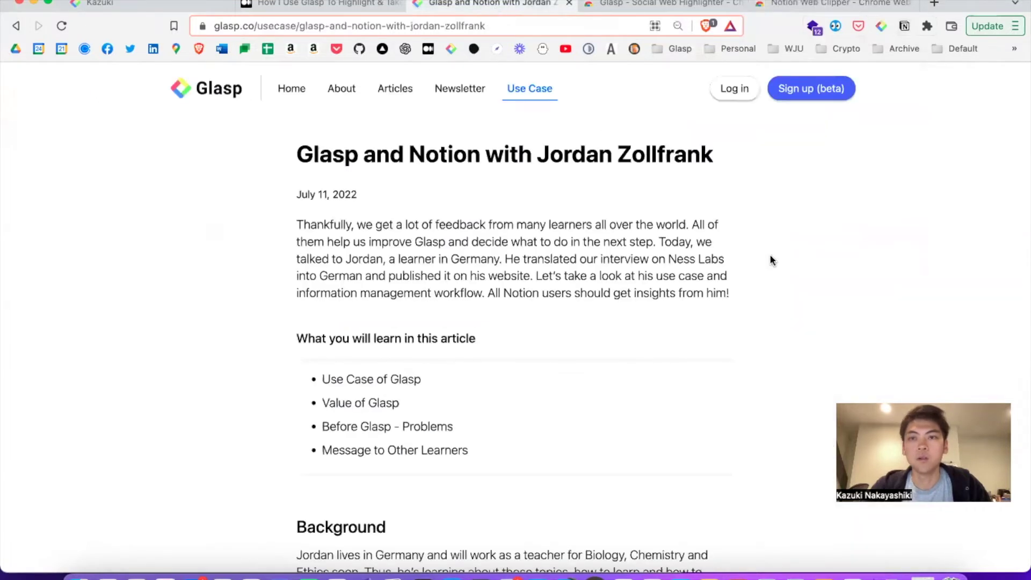
click(904, 27)
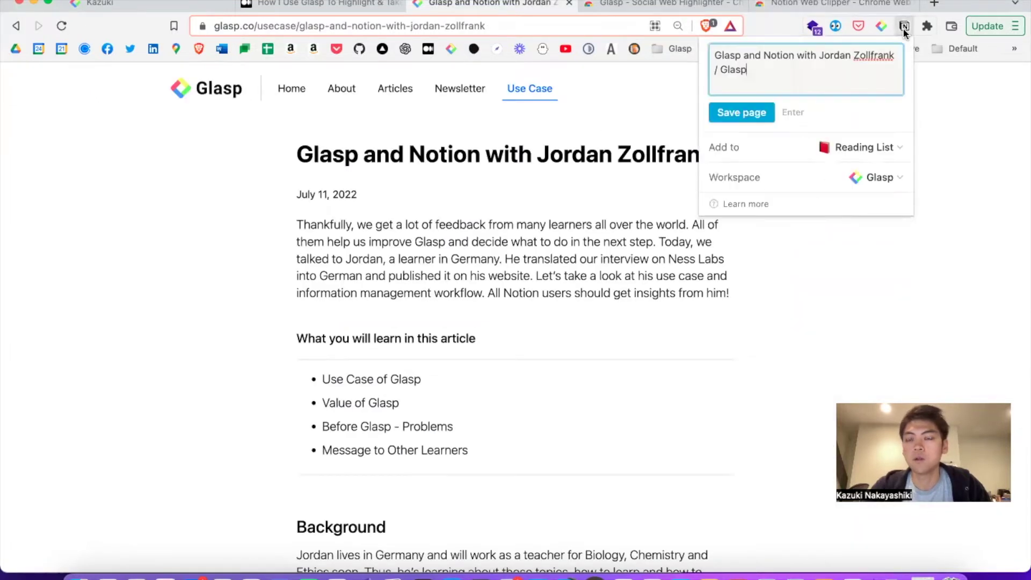
click(744, 114)
key(Return)
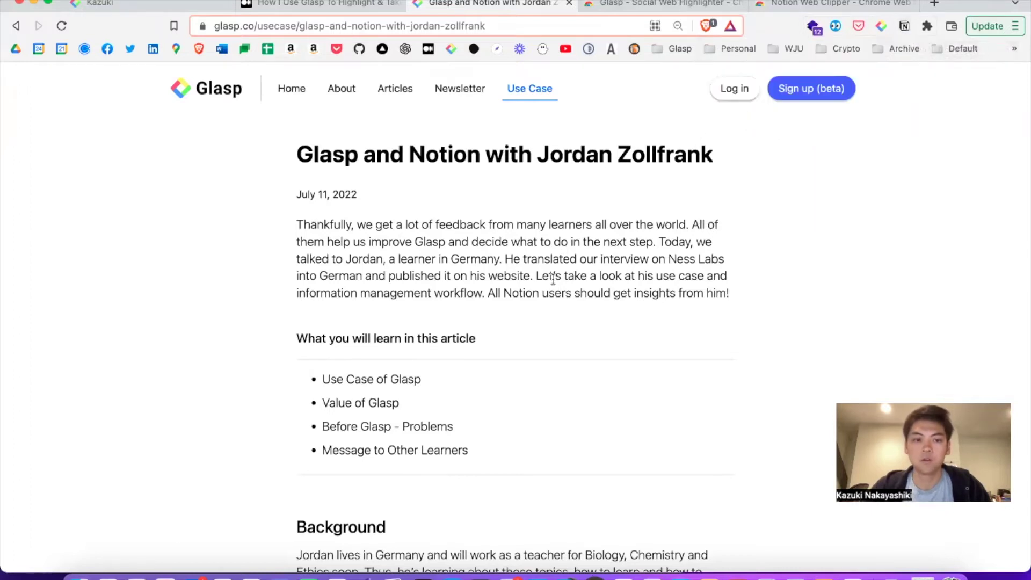
Step: Open the clipped Jordan Zollfrank article page, read through it, and return to the Reading List
scroll(357, 388, down, 5)
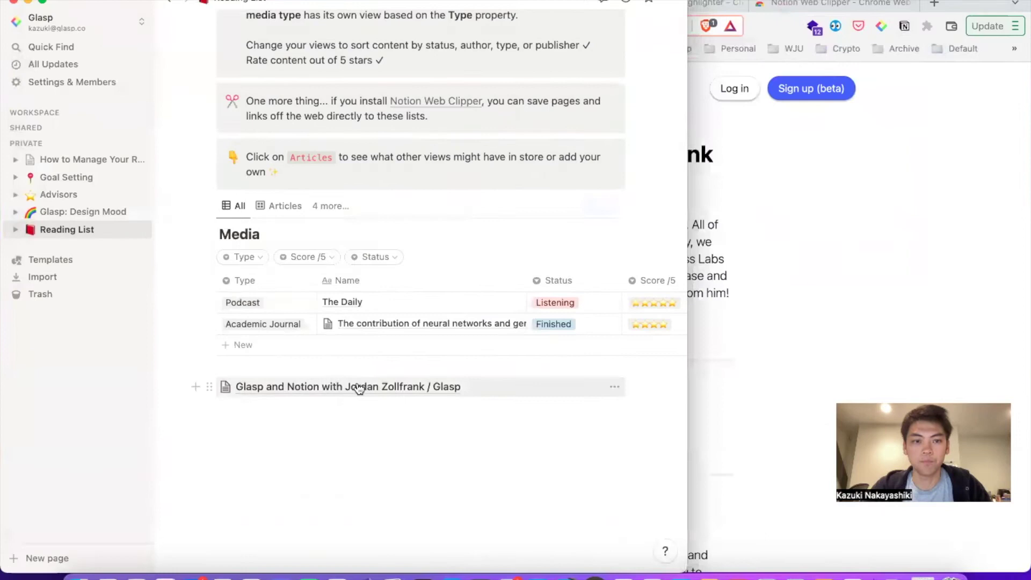
click(258, 384)
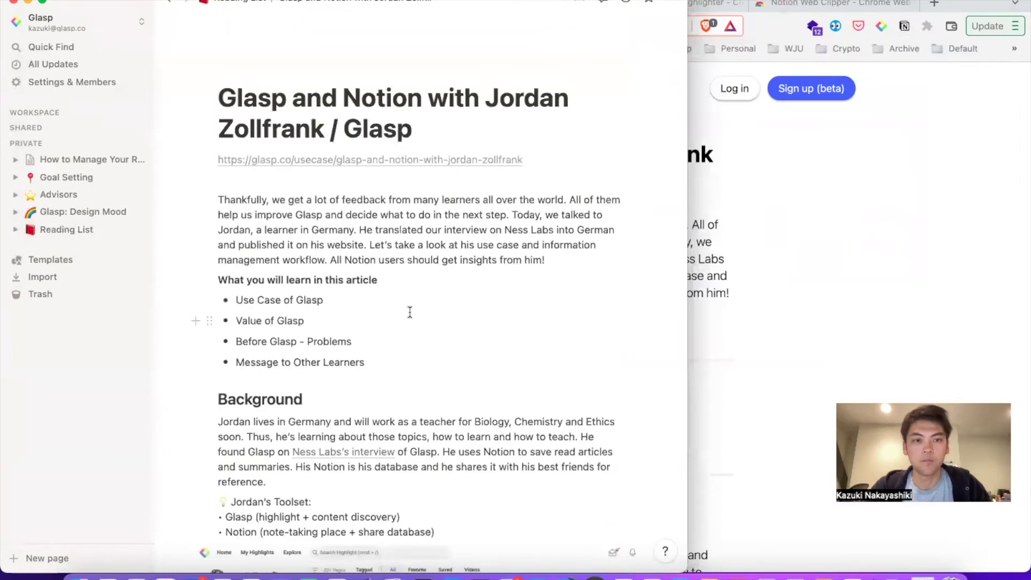
scroll(410, 311, down, 15)
scroll(409, 312, down, 15)
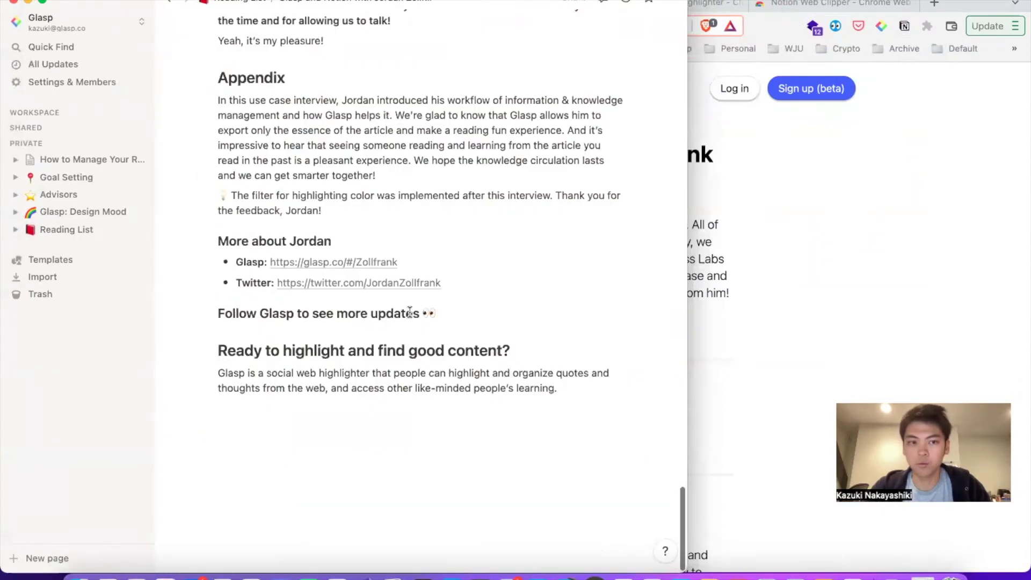
scroll(410, 312, up, 20)
scroll(409, 311, up, 2)
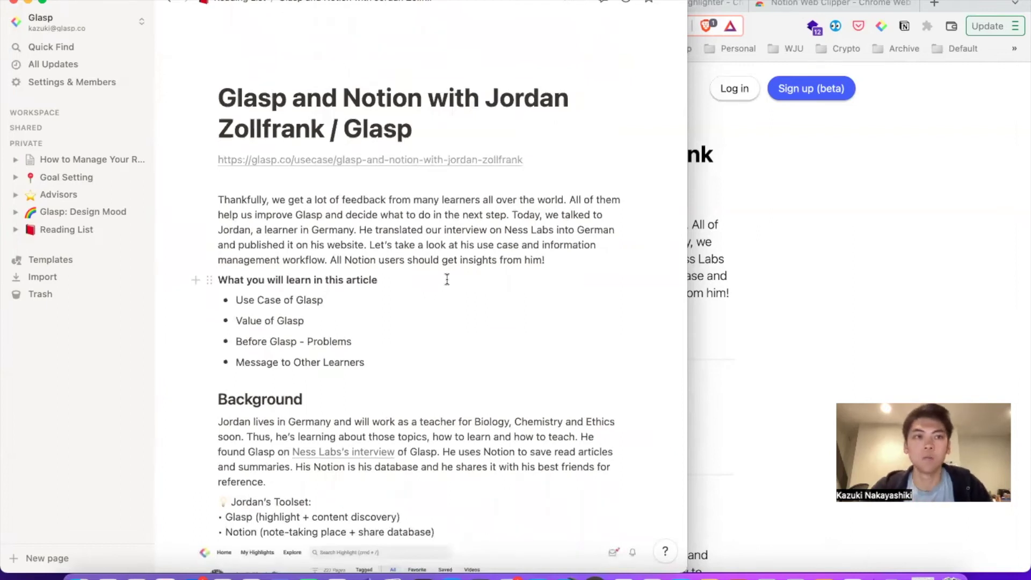
click(169, 1)
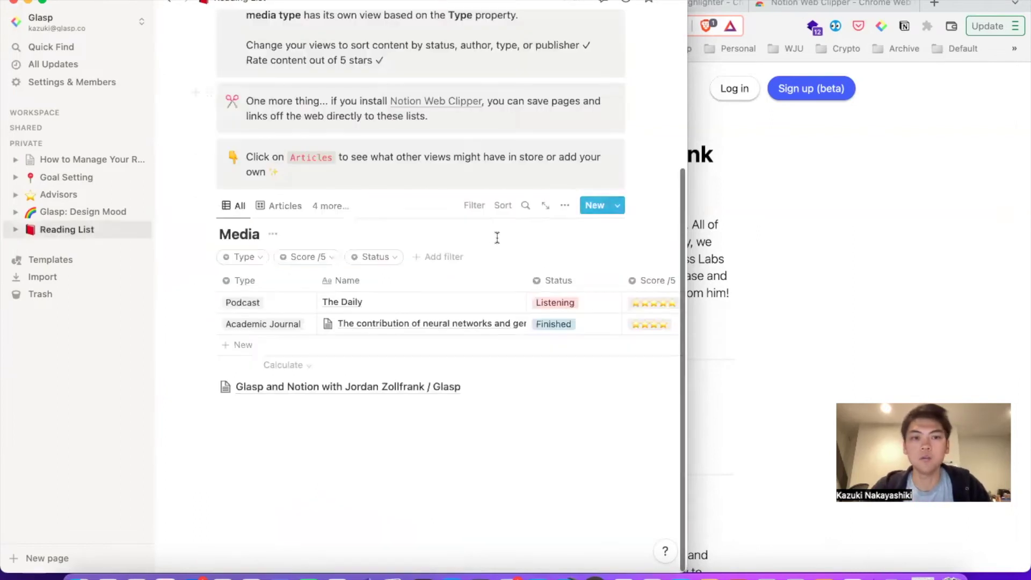
Step: Show the Media database in its Articles view and check the list of six views
click(285, 207)
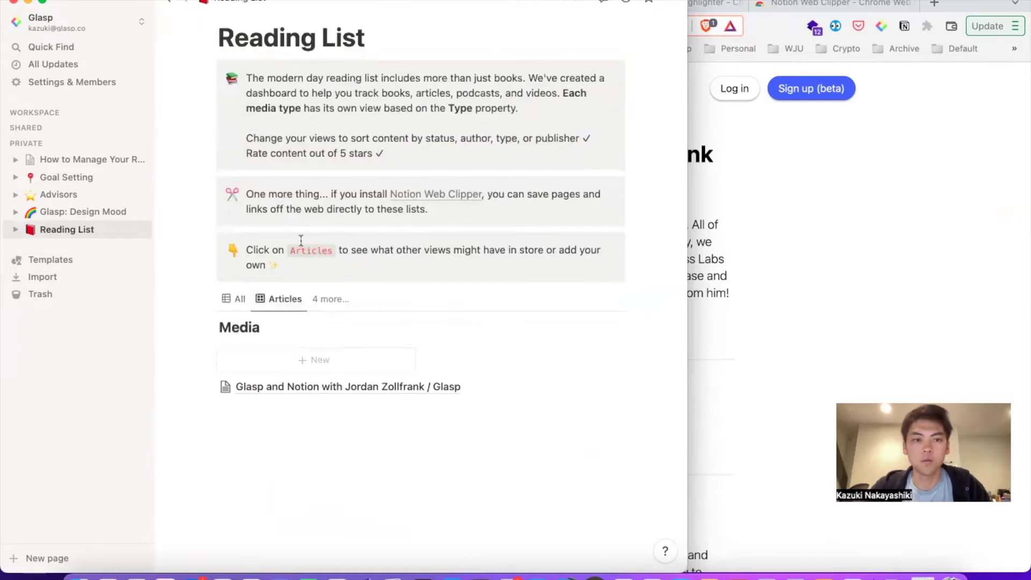
click(330, 299)
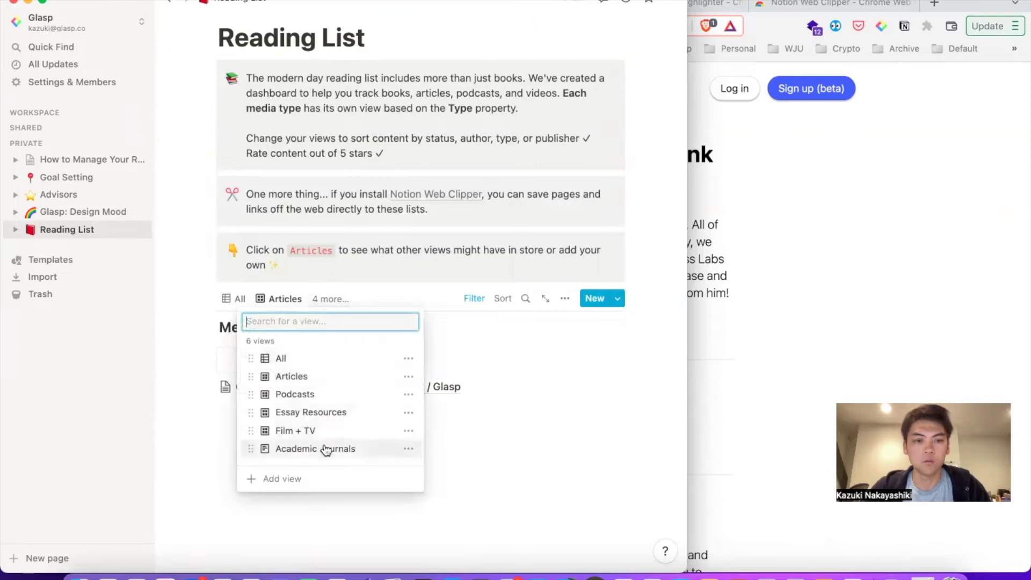
click(539, 451)
Step: Move the clipped article into the Media database and open the Glasp and Notion entry
drag(212, 385, 213, 361)
click(353, 351)
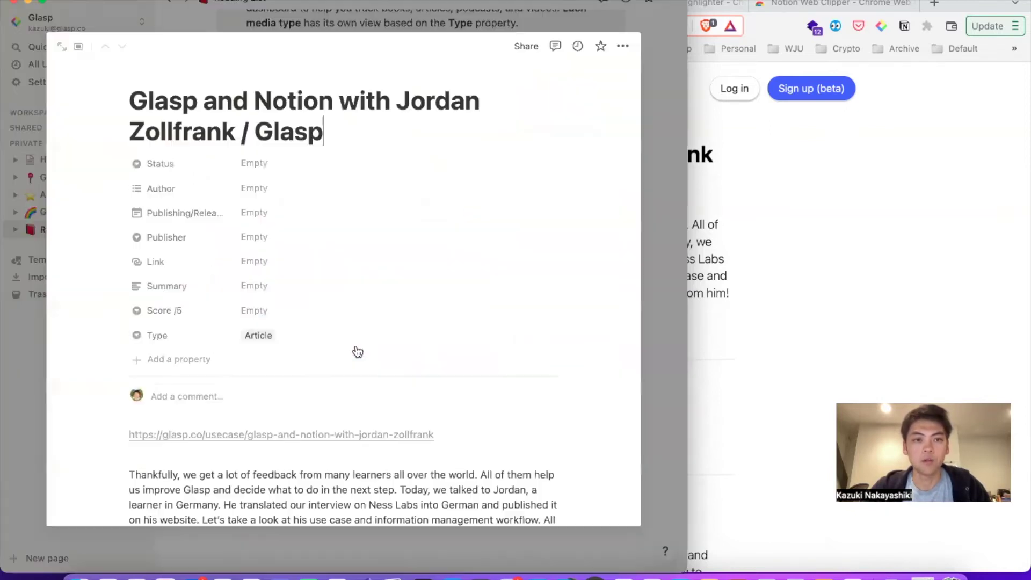
scroll(427, 354, down, 10)
scroll(428, 355, down, 15)
scroll(427, 354, up, 12)
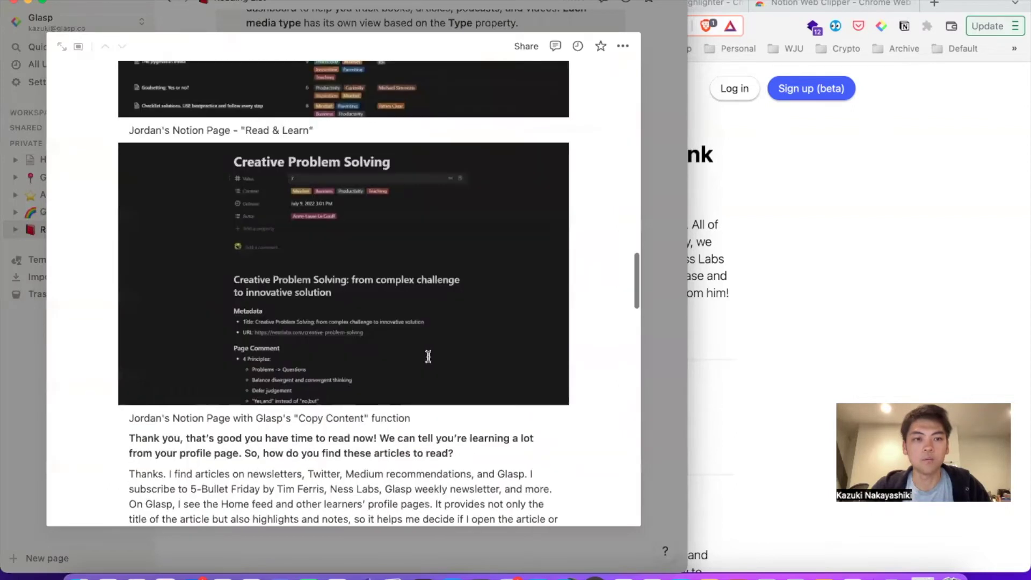
scroll(428, 334, down, 1)
scroll(427, 334, down, 1)
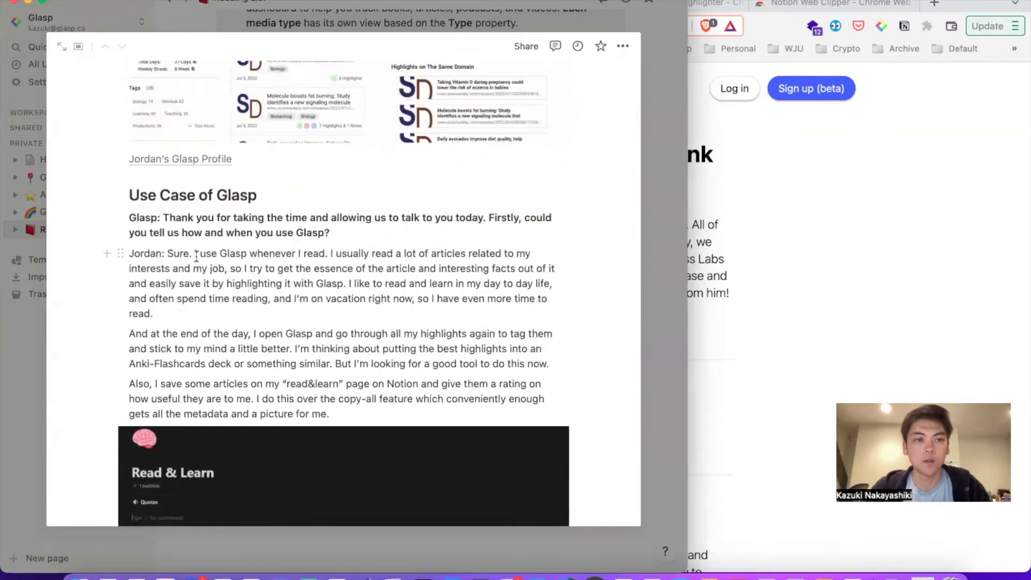
Step: Give the answer paragraph starting 'I use Glasp' a yellow background
drag(194, 254, 204, 310)
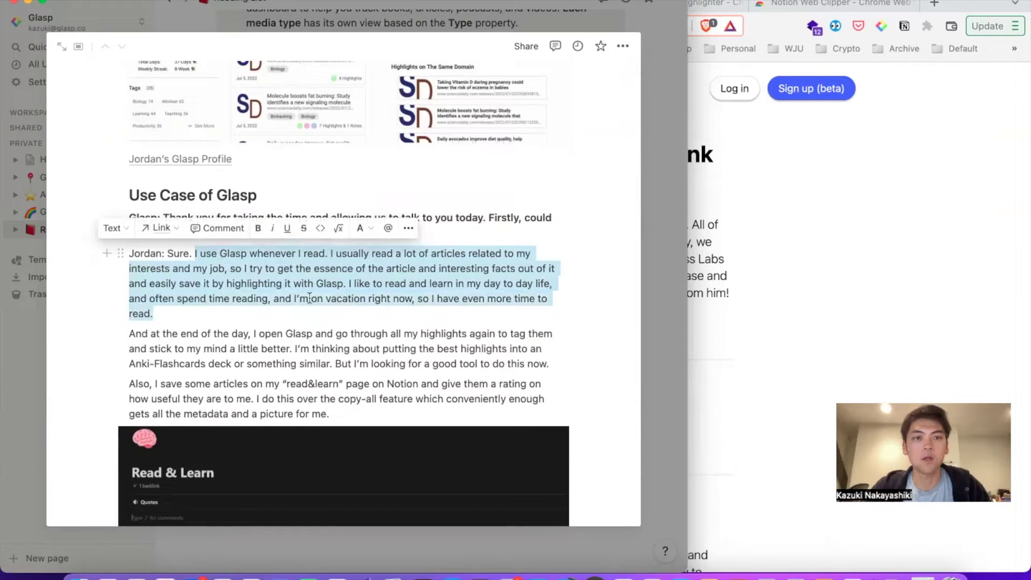
click(371, 229)
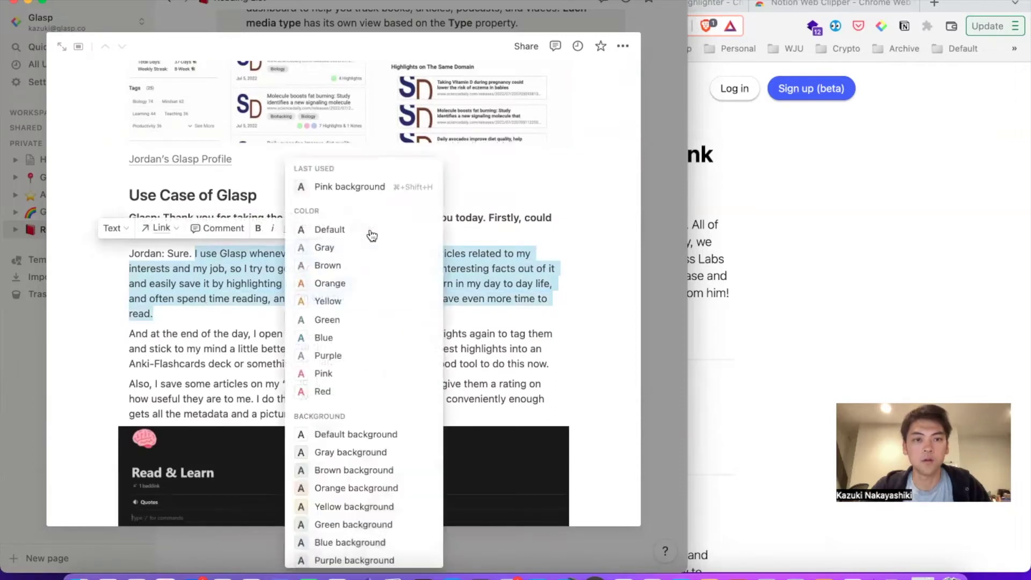
click(370, 506)
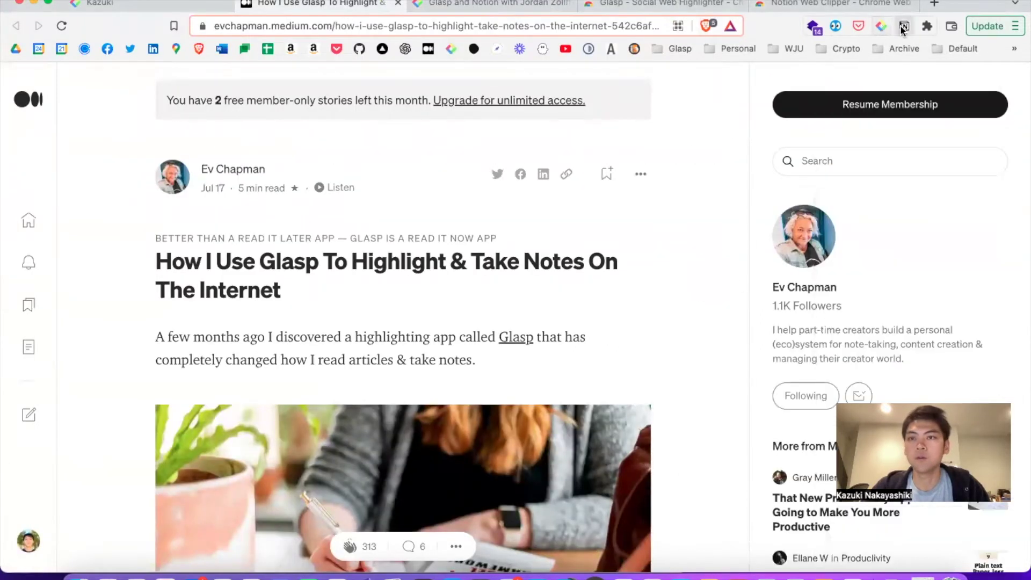
Step: Clip the 'How I Use Glasp To Highlight & Take Notes On The Internet' article to the Reading List
click(904, 26)
click(904, 26)
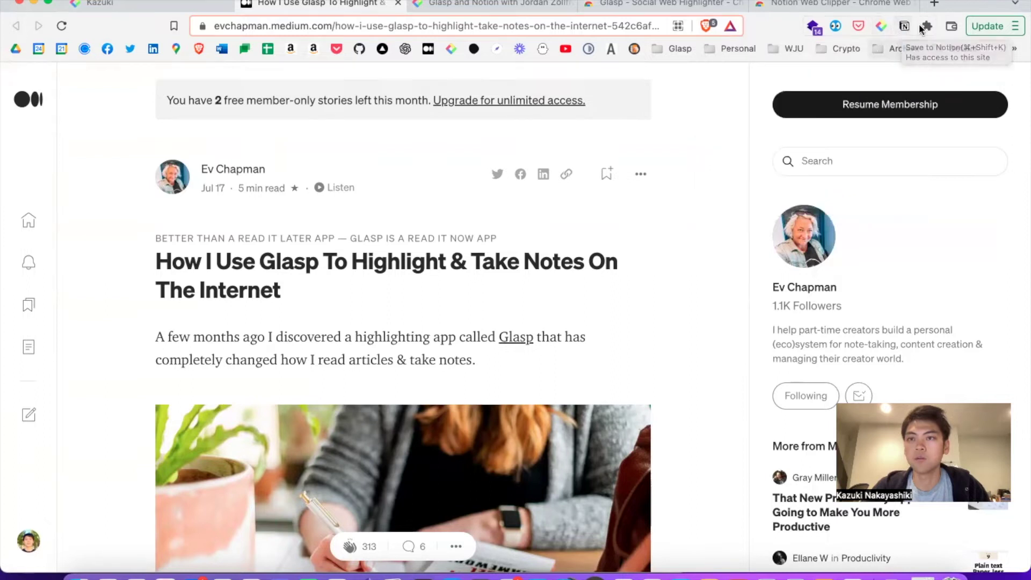
click(905, 26)
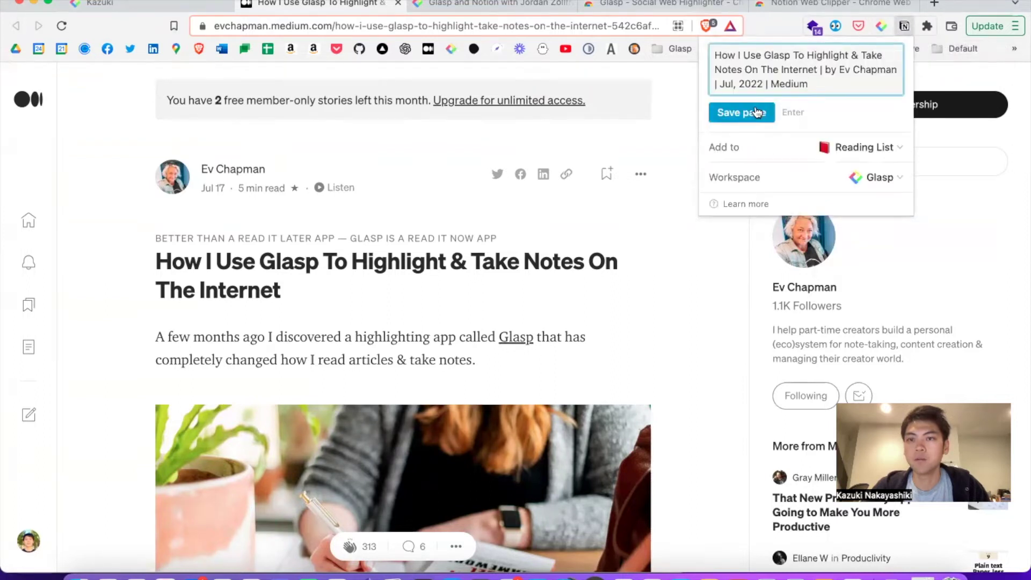
click(754, 110)
key(ctrl+Up)
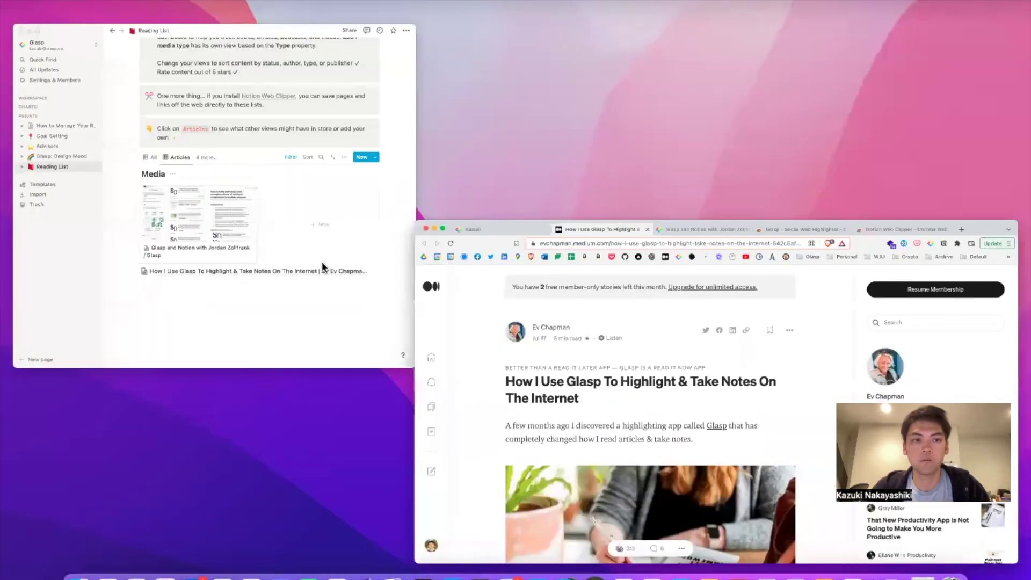
Step: Place the clipped Medium article first in the Media gallery and open its page
click(321, 262)
drag(207, 410, 207, 356)
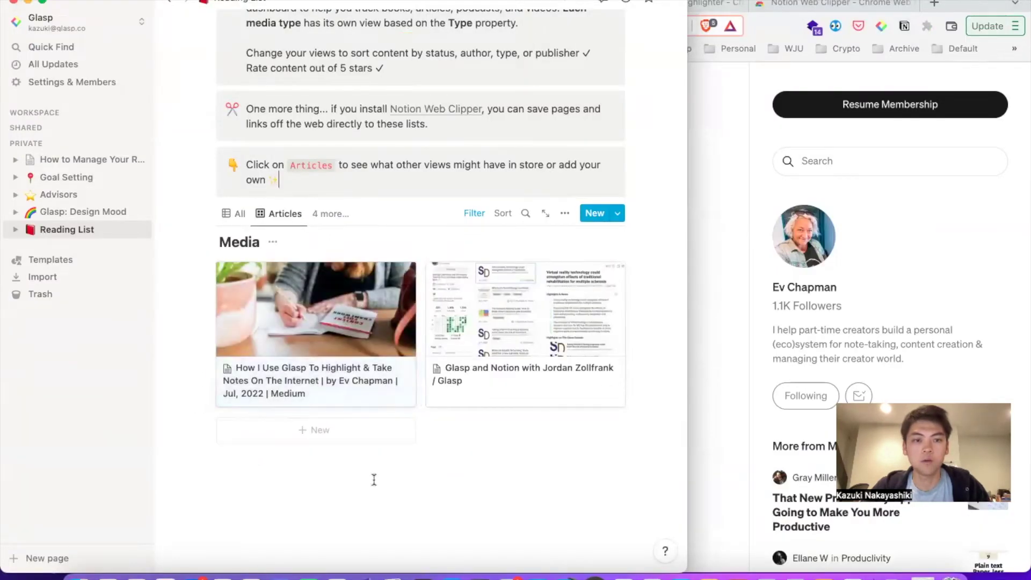
click(357, 382)
scroll(432, 372, down, 20)
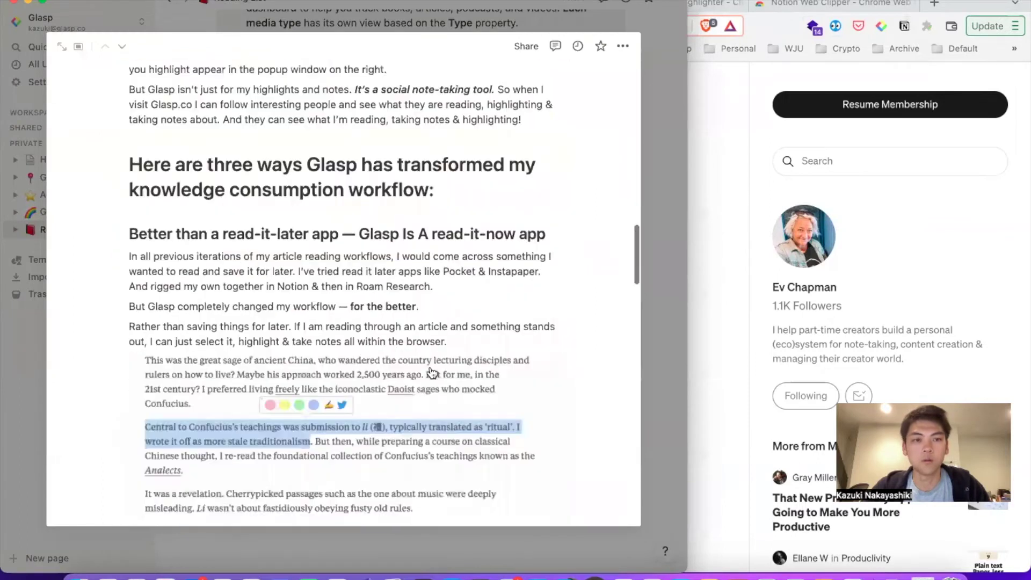
scroll(430, 367, up, 20)
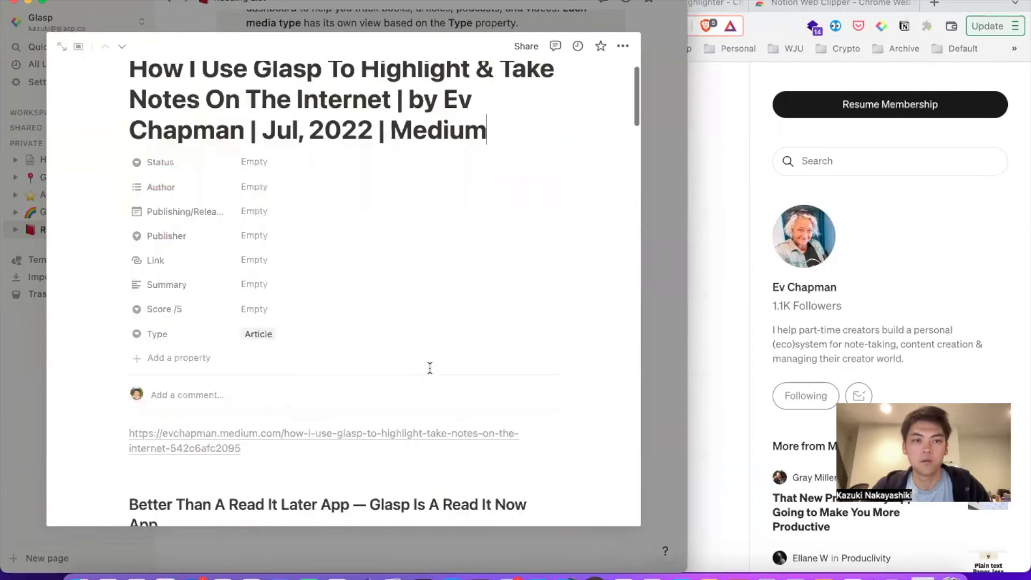
scroll(429, 369, down, 5)
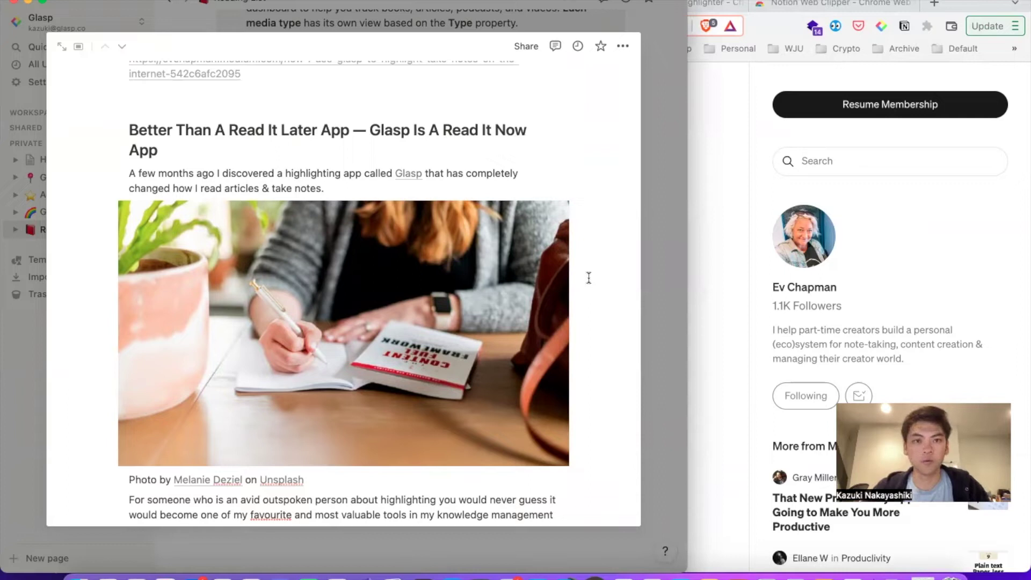
scroll(588, 277, down, 15)
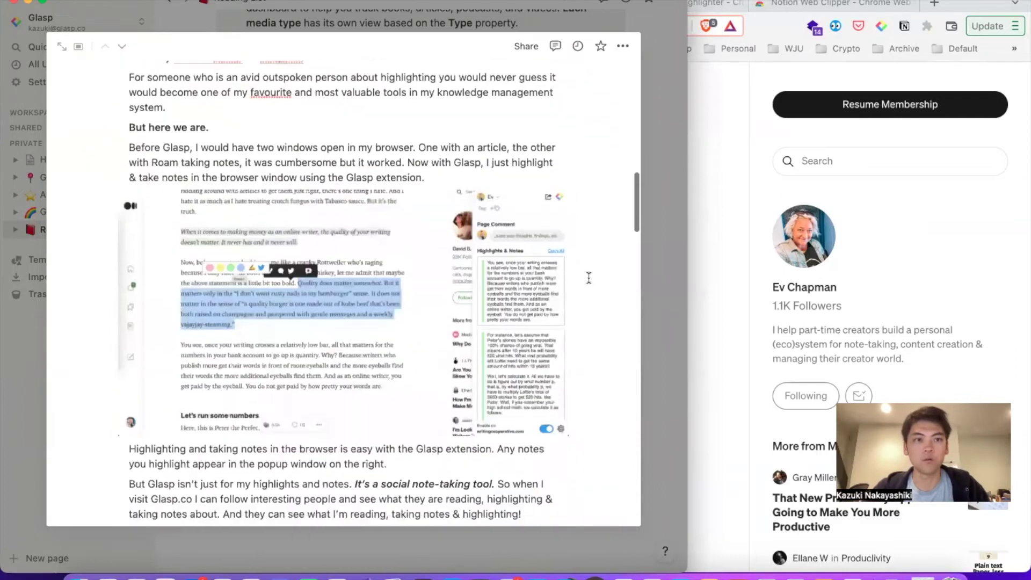
scroll(589, 277, down, 5)
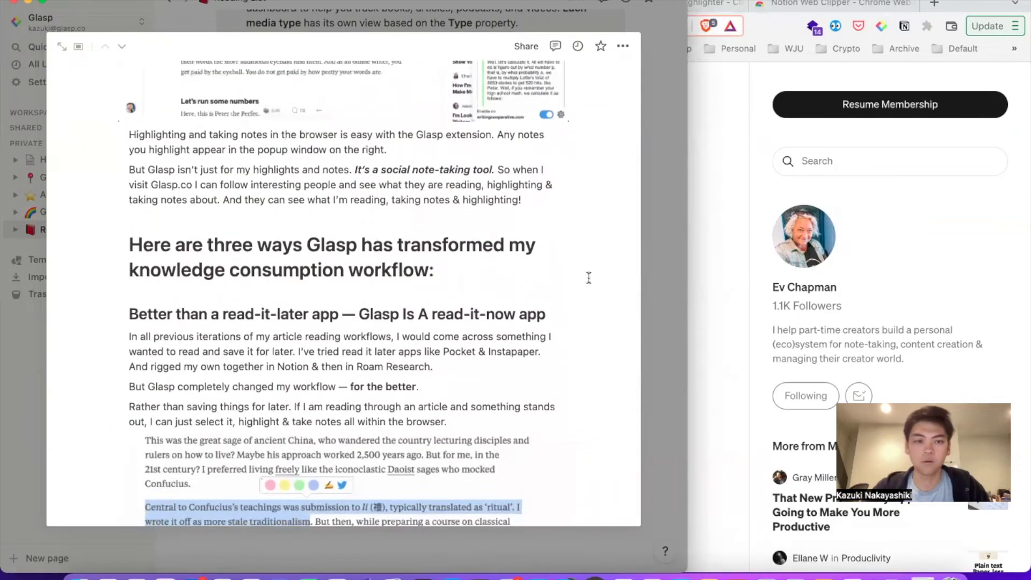
scroll(588, 278, down, 2)
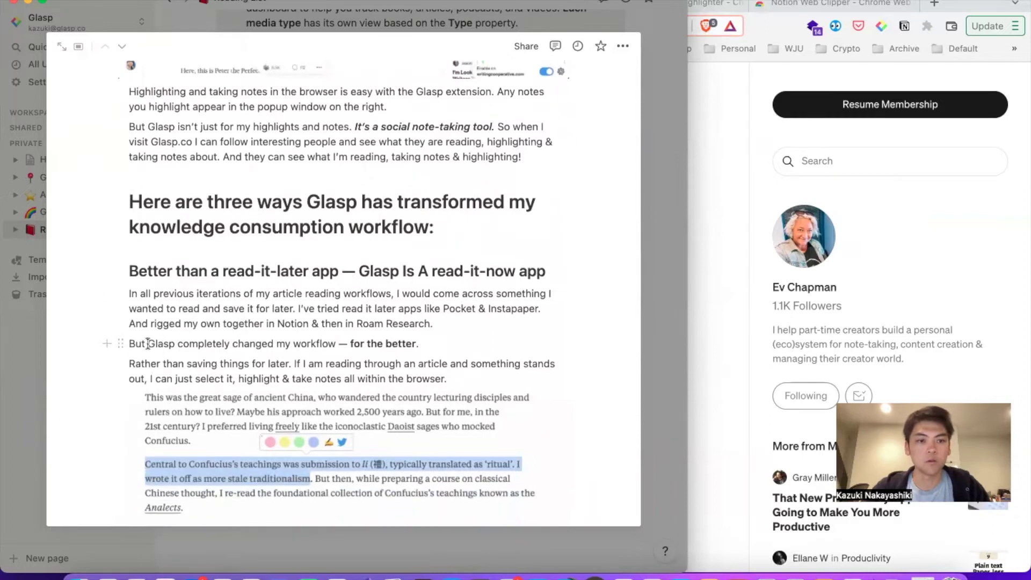
Step: Highlight the sentence 'Glasp completely changed my workflow — for the better' in yellow
drag(148, 344, 429, 341)
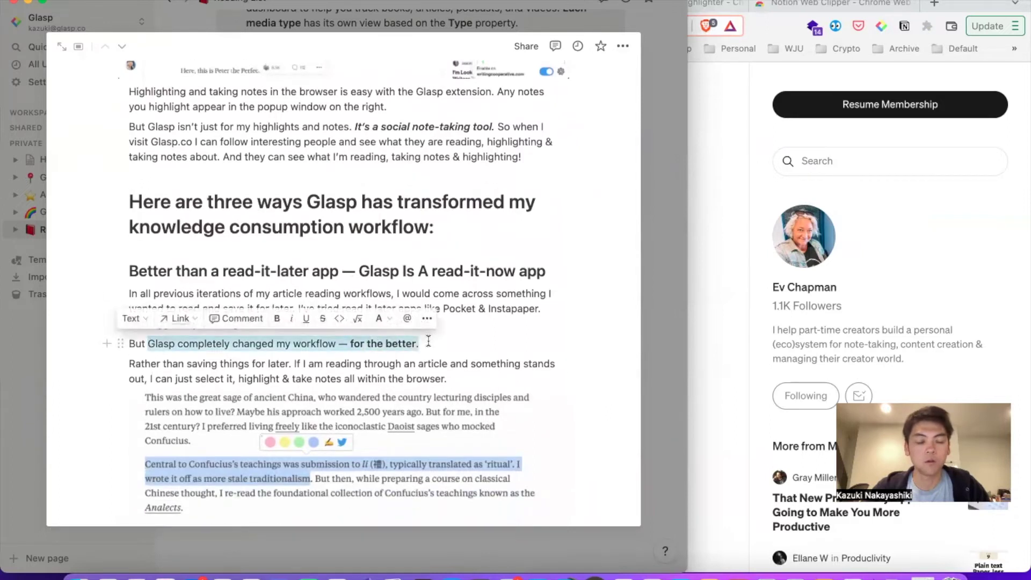
click(379, 318)
click(391, 186)
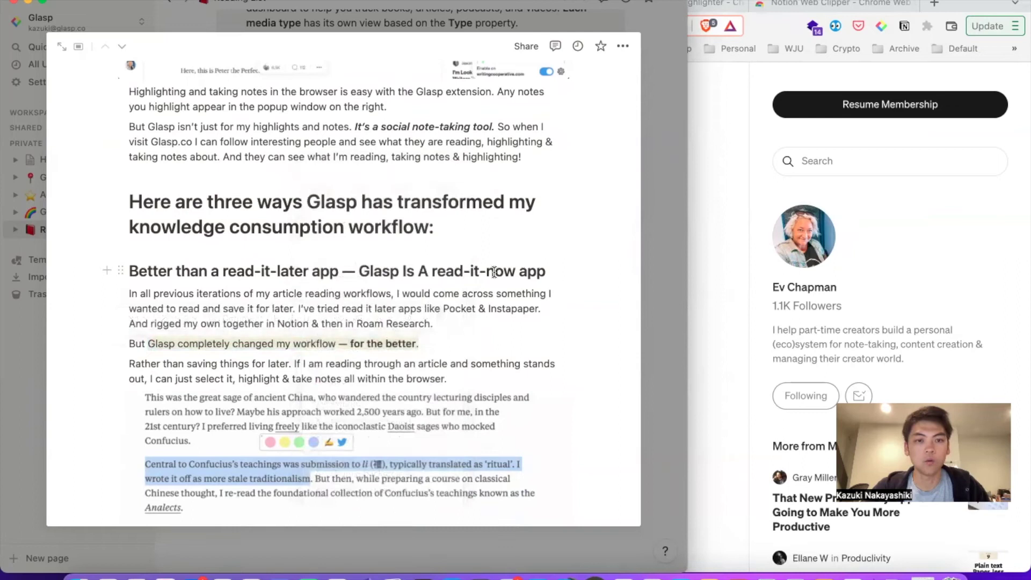
scroll(494, 272, down, 3)
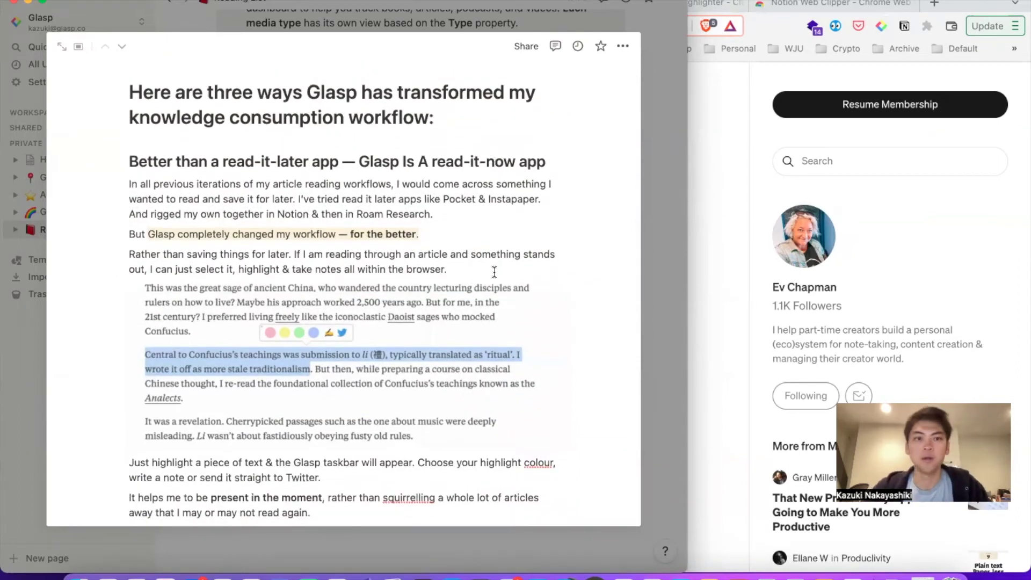
scroll(494, 272, up, 2)
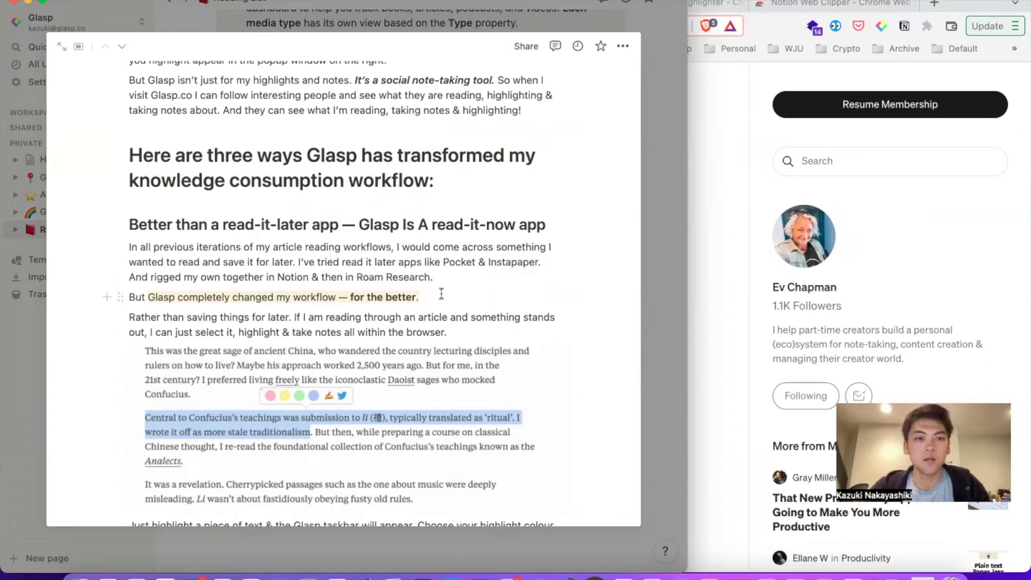
drag(439, 293, 144, 297)
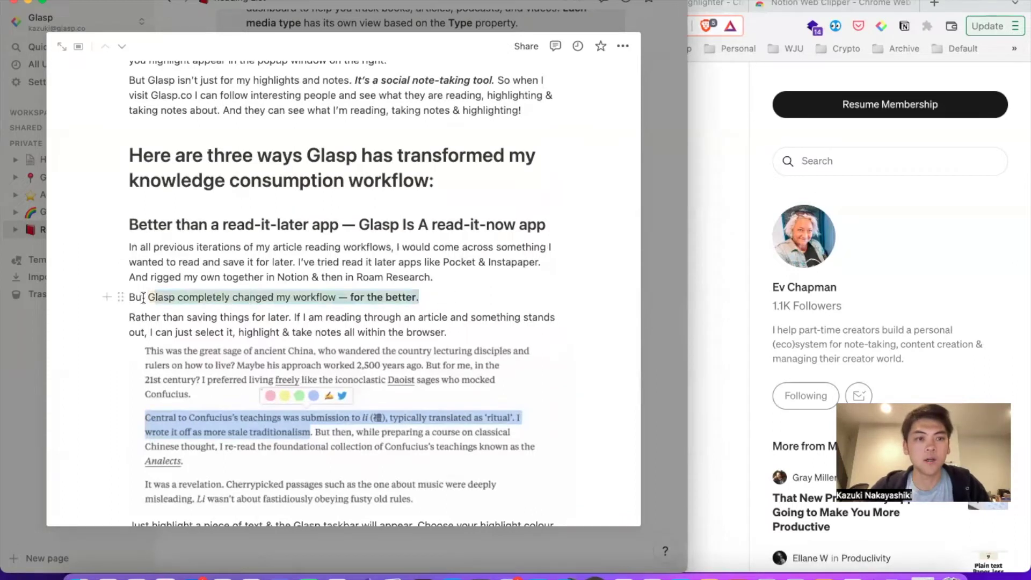
click(461, 291)
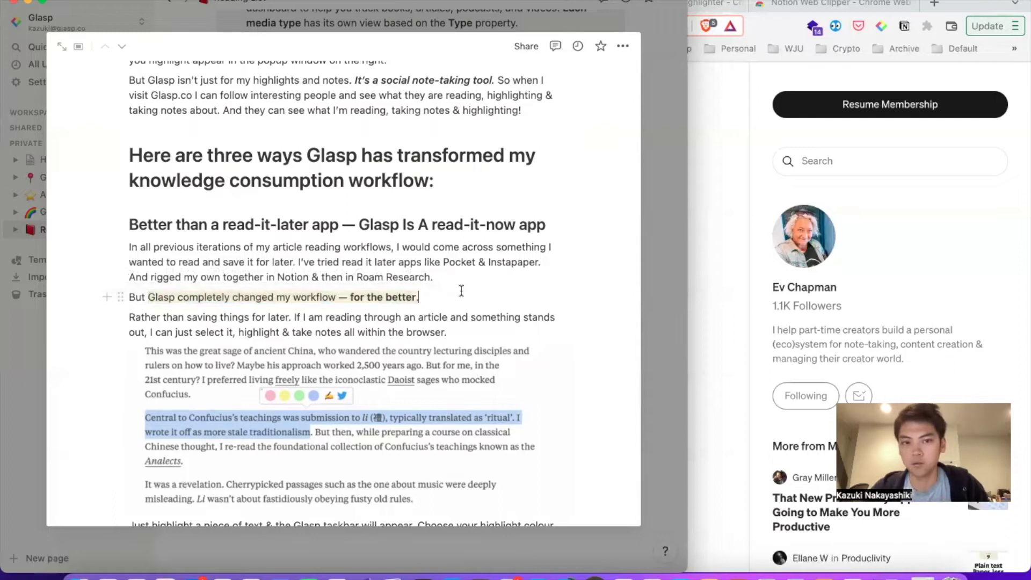
Step: Browse the screenshots on the Glasp – Social Web Highlighter Chrome Web Store listing
click(654, 130)
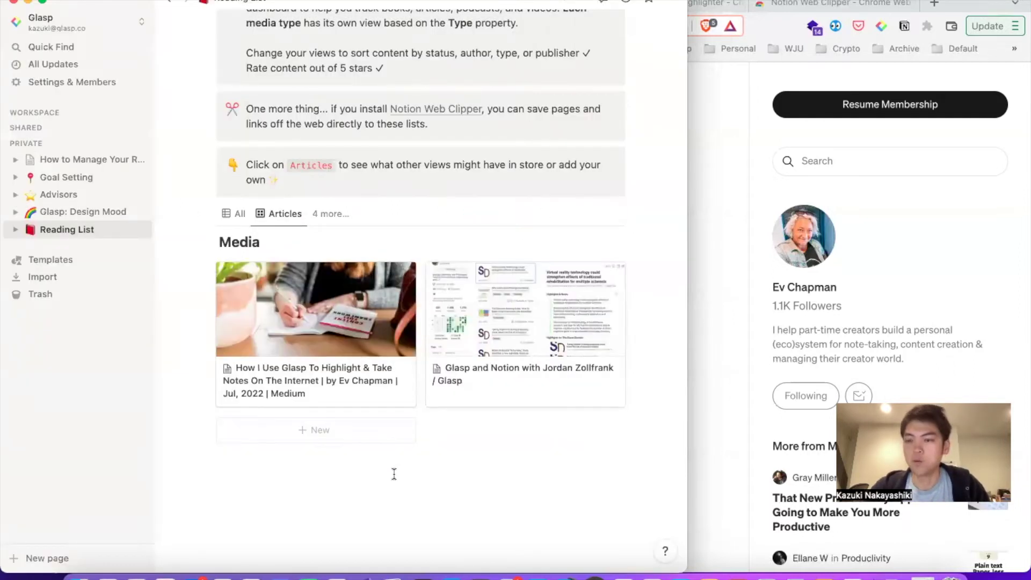
click(741, 269)
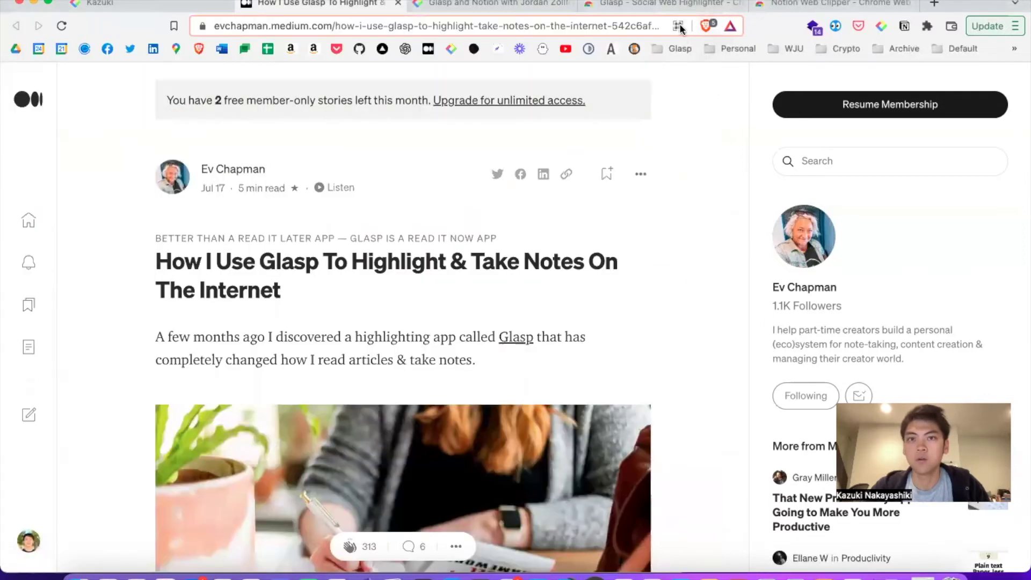
click(669, 6)
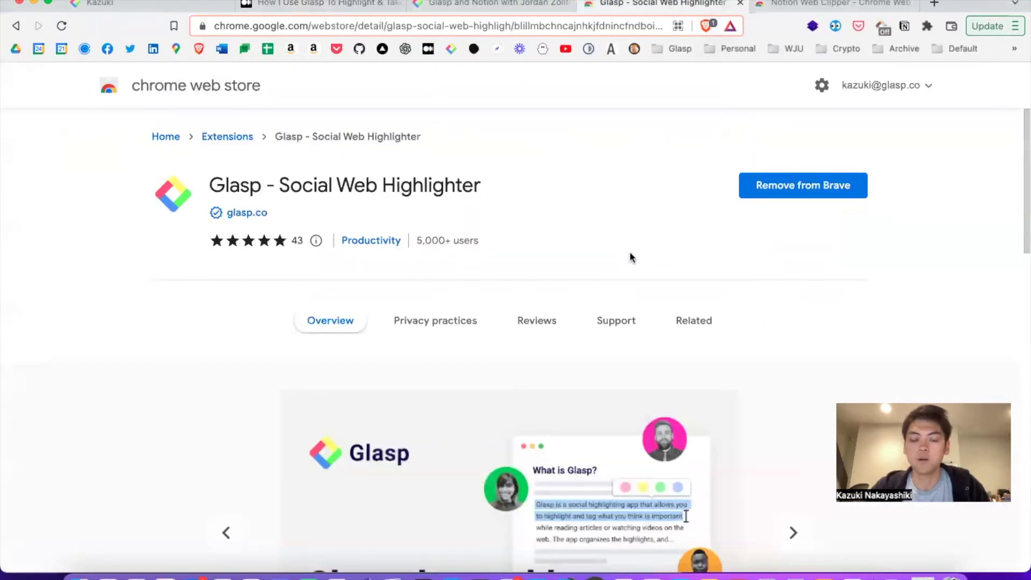
scroll(631, 257, down, 3)
click(791, 376)
click(792, 376)
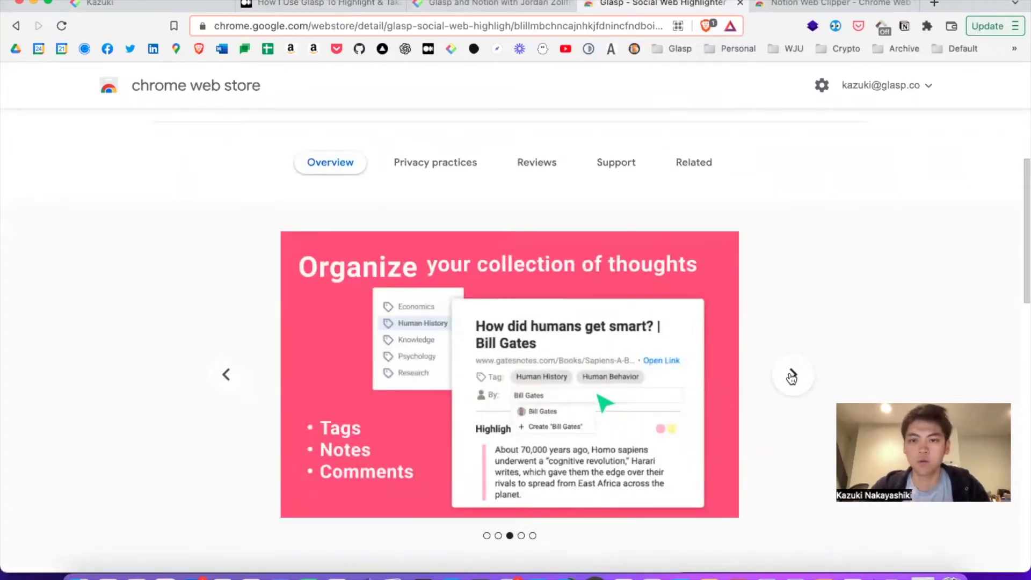
scroll(792, 377, up, 3)
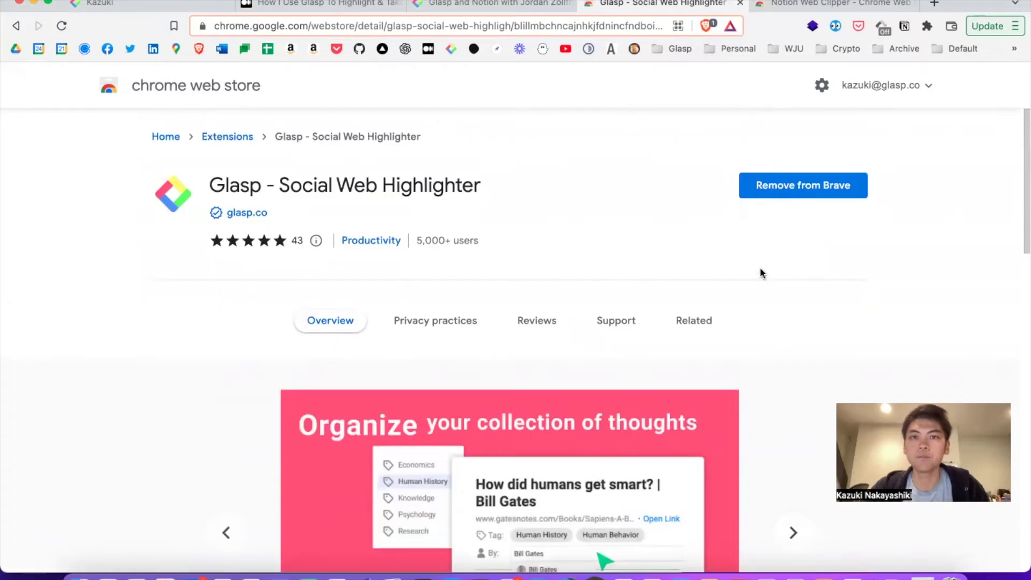
Step: Open the Glasp highlights sidebar on the Medium article and jump to the read-it-now highlight
click(367, 3)
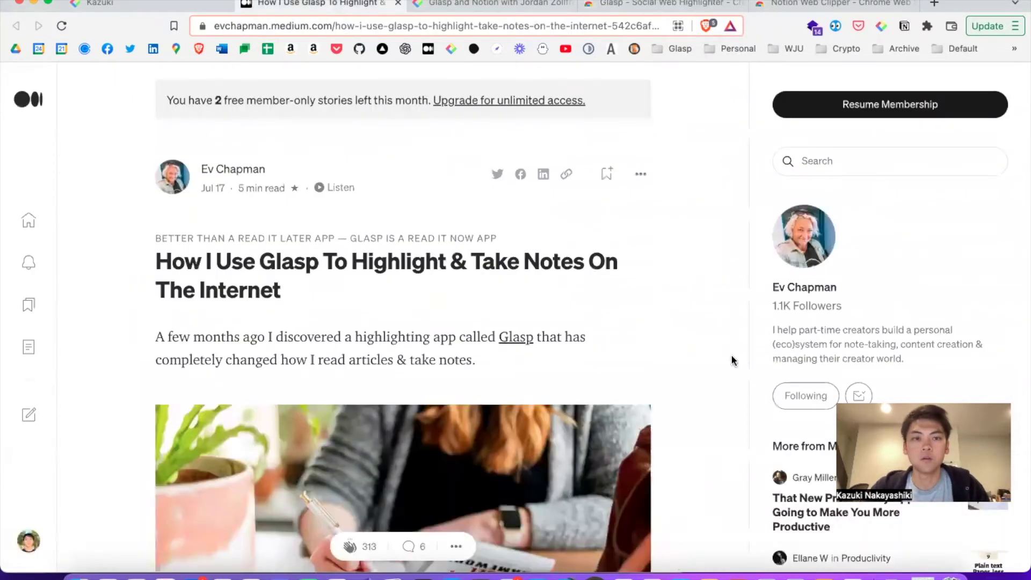
scroll(719, 359, down, 15)
click(881, 28)
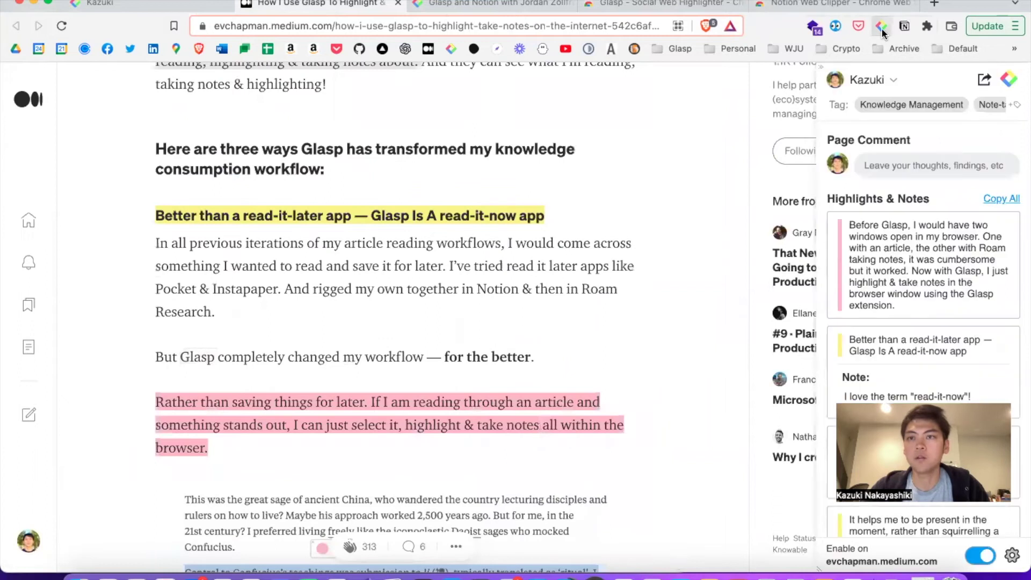
click(882, 28)
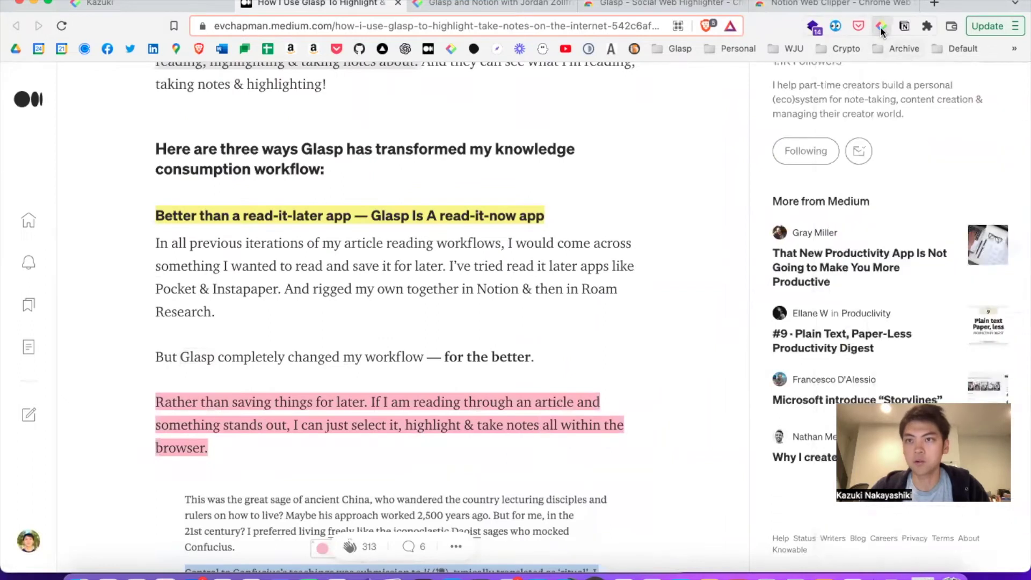
click(881, 28)
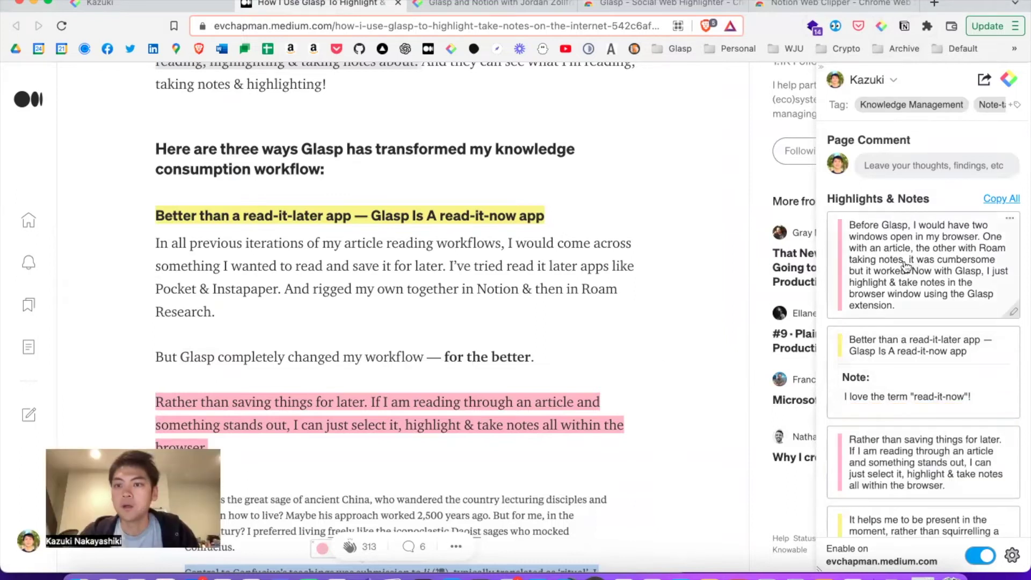
click(904, 345)
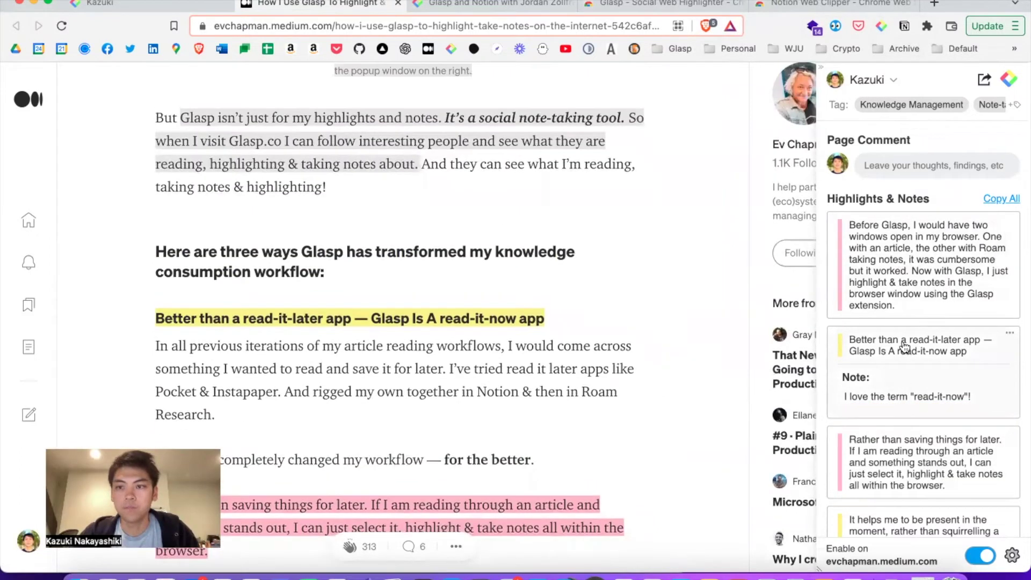
Step: Select a paragraph and open the options for the yellow heading highlight
scroll(507, 281, down, 2)
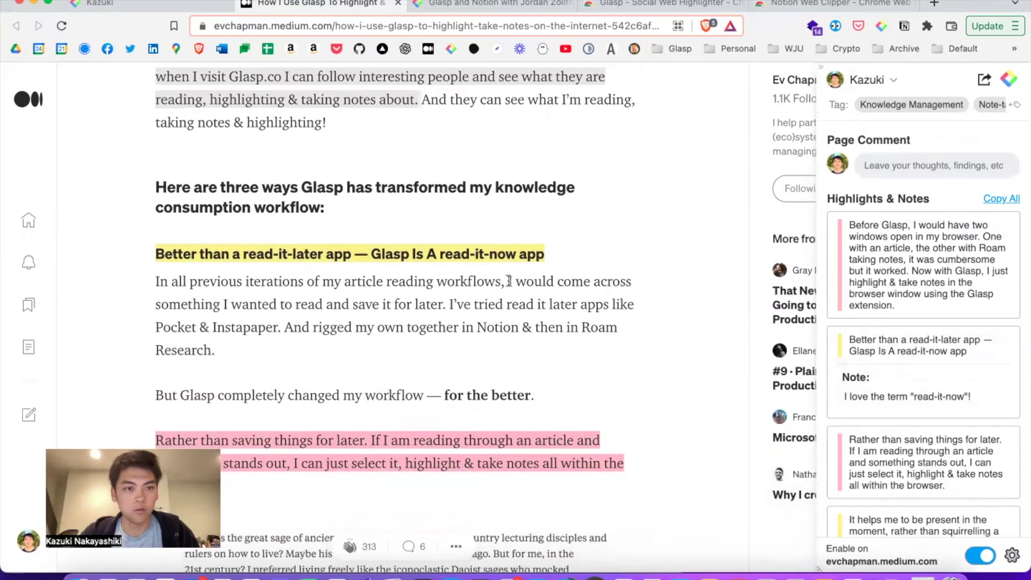
drag(507, 282, 218, 348)
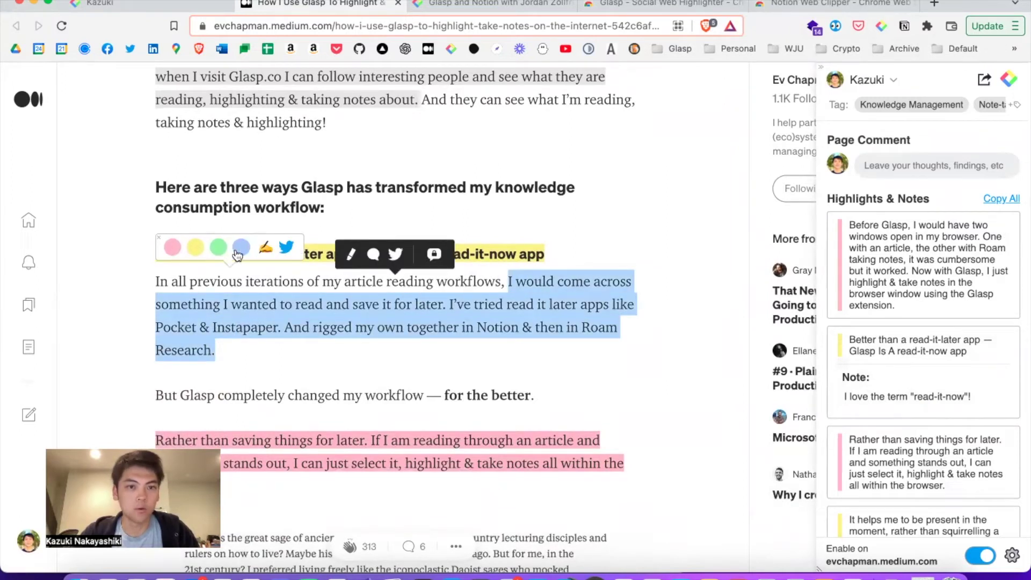
click(467, 390)
mouse_move(525, 265)
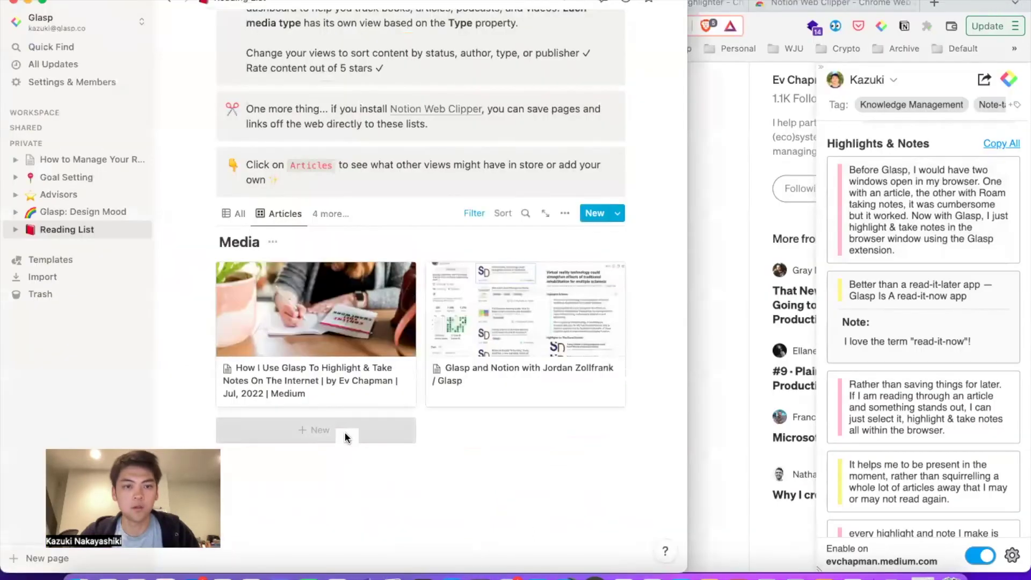
Step: Create a new Media entry and paste the clipped article highlights into it
click(200, 288)
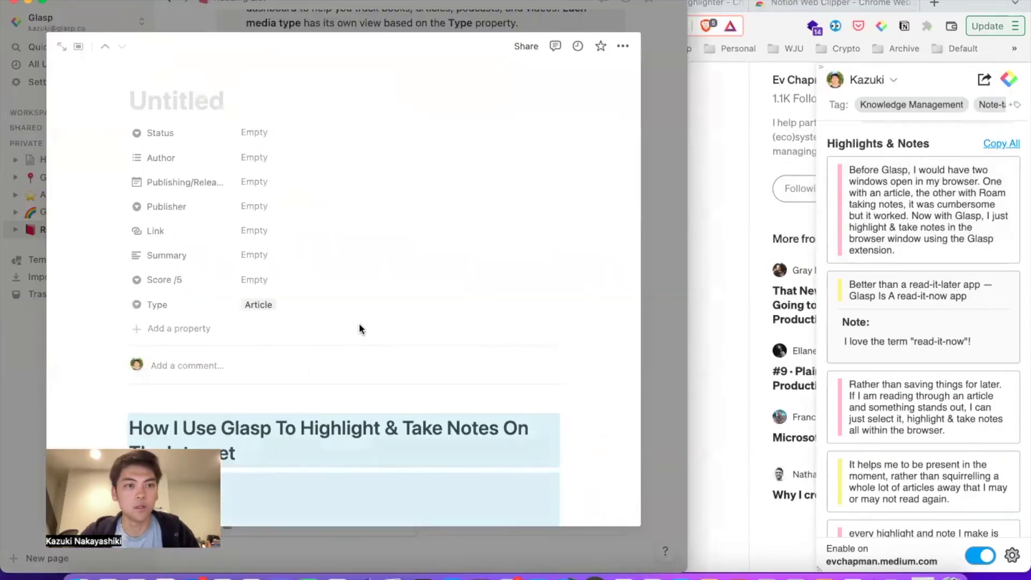
key(super+v)
scroll(359, 323, down, 3)
drag(238, 340, 130, 314)
key(super+c)
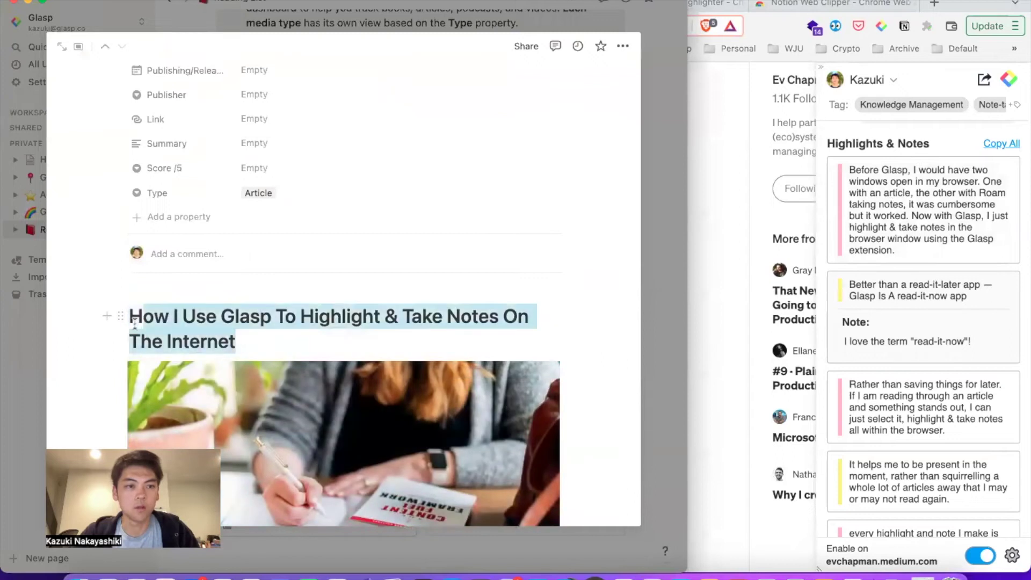
key(BackSpace)
Step: Title the entry 'How I Use Glasp To Highlight & Take Notes On The Internet' and return to the Reading List
scroll(185, 320, up, 5)
click(177, 99)
key(super+v)
scroll(186, 239, down, 5)
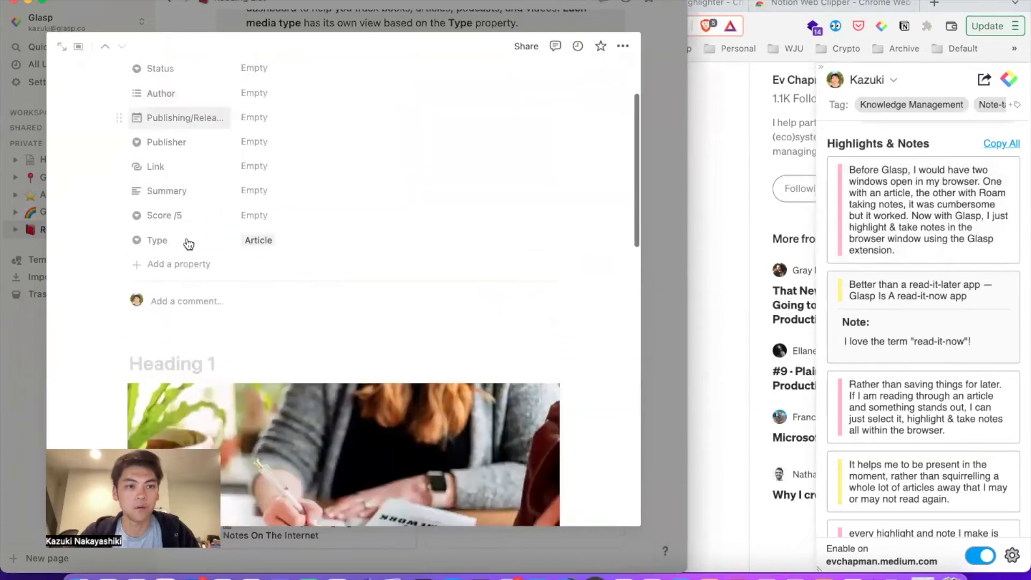
scroll(340, 290, down, 5)
scroll(537, 319, up, 1)
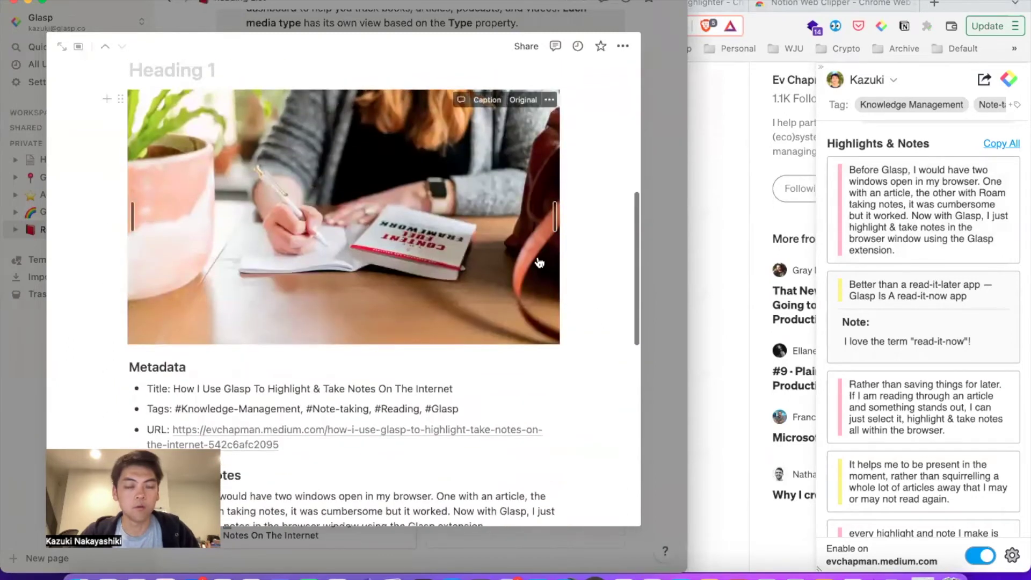
scroll(574, 258, down, 4)
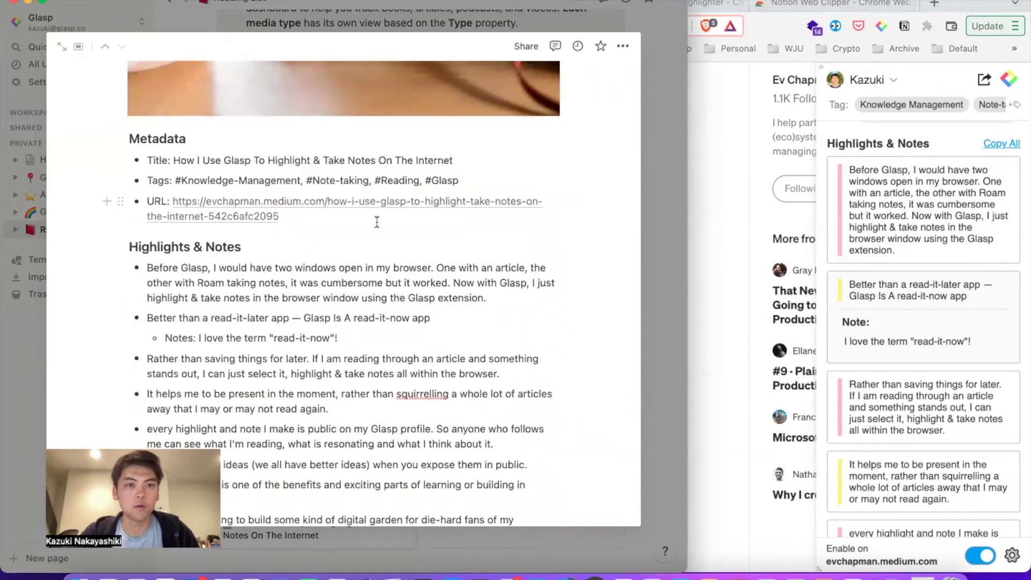
scroll(424, 188, down, 6)
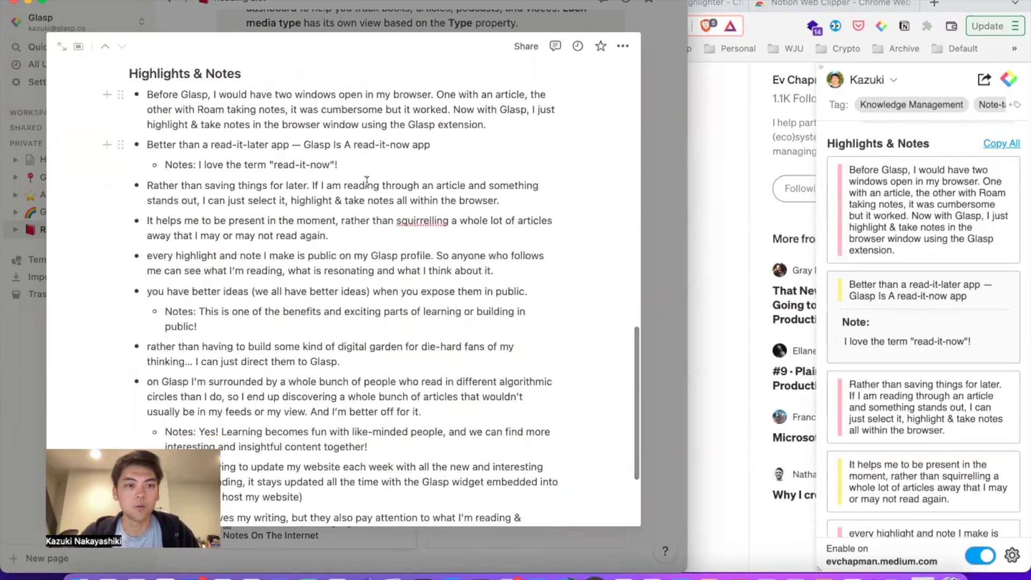
scroll(367, 183, up, 15)
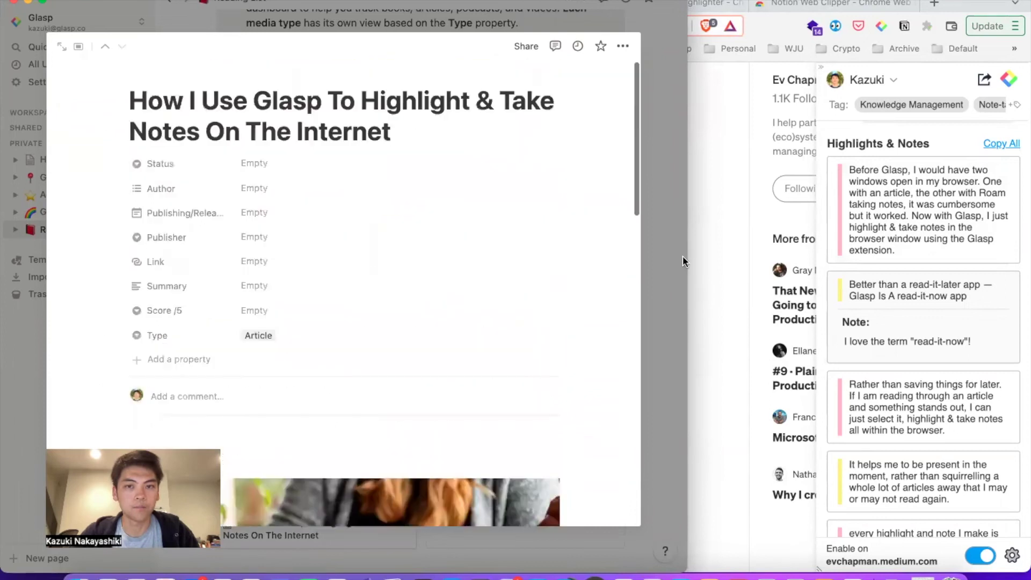
click(682, 256)
scroll(517, 317, down, 1)
scroll(517, 317, down, 3)
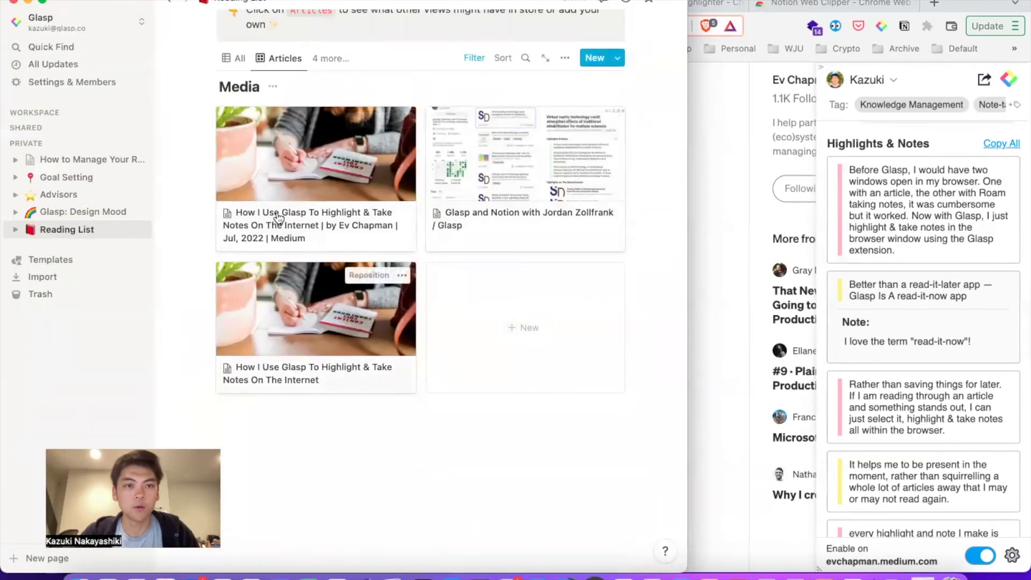
click(371, 247)
scroll(378, 253, down, 10)
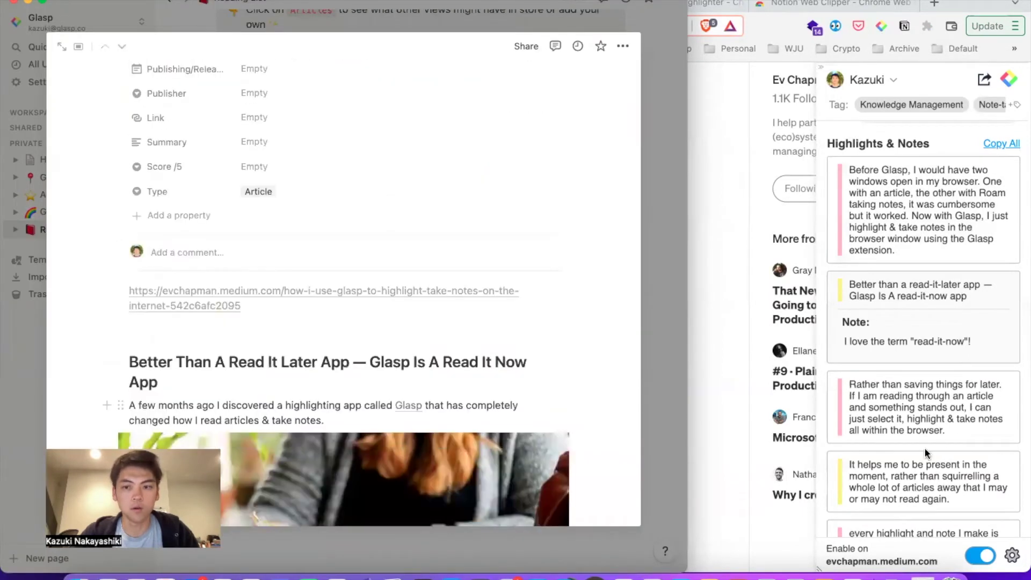
scroll(556, 362, down, 12)
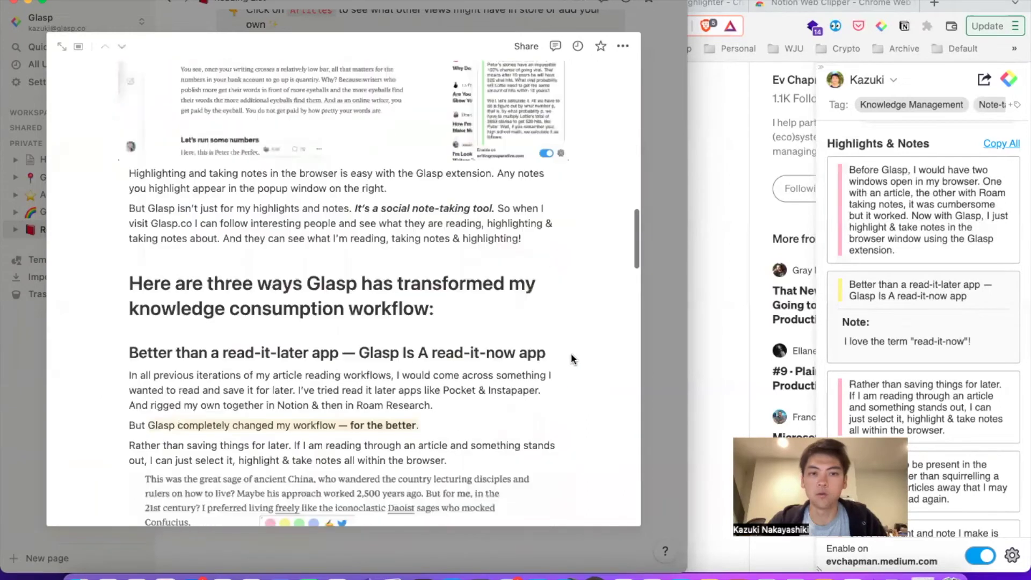
click(667, 311)
click(350, 340)
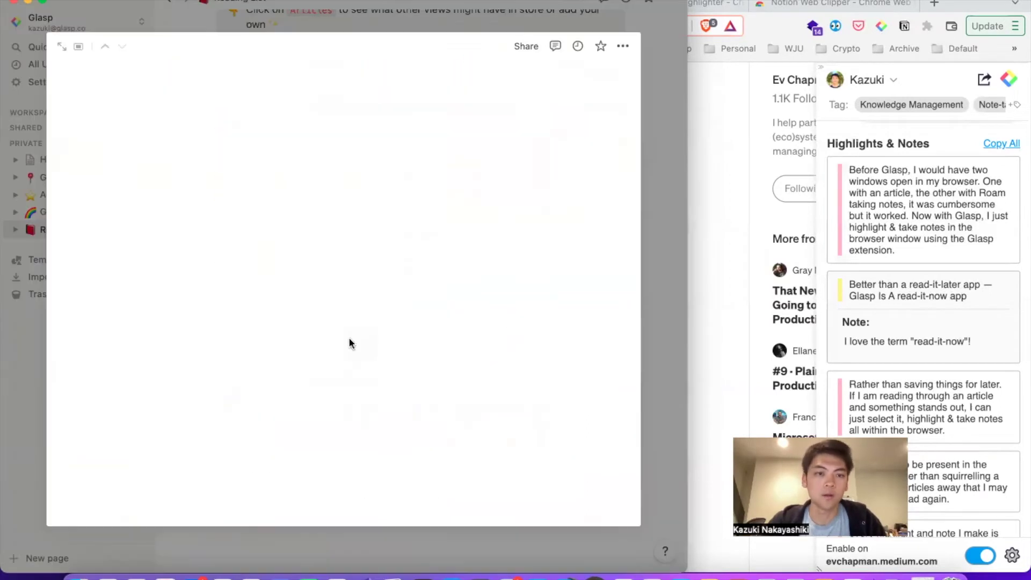
scroll(467, 349, down, 5)
scroll(468, 347, down, 5)
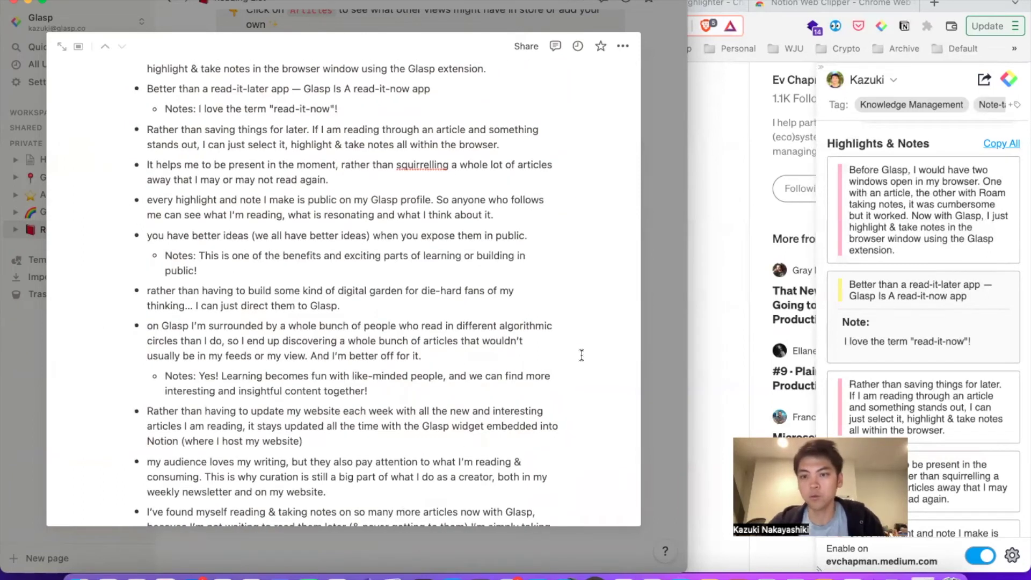
scroll(499, 325, up, 10)
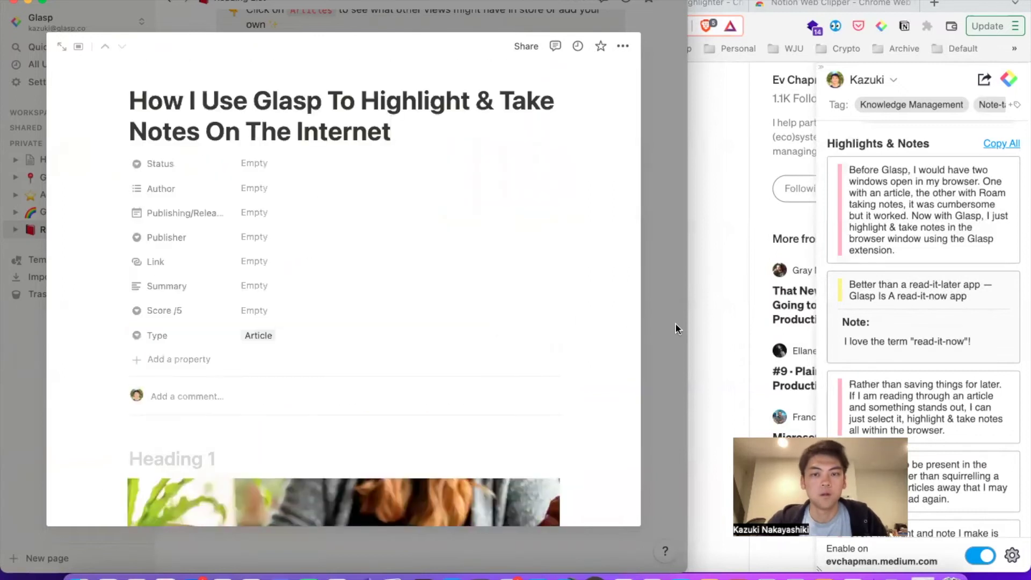
click(673, 325)
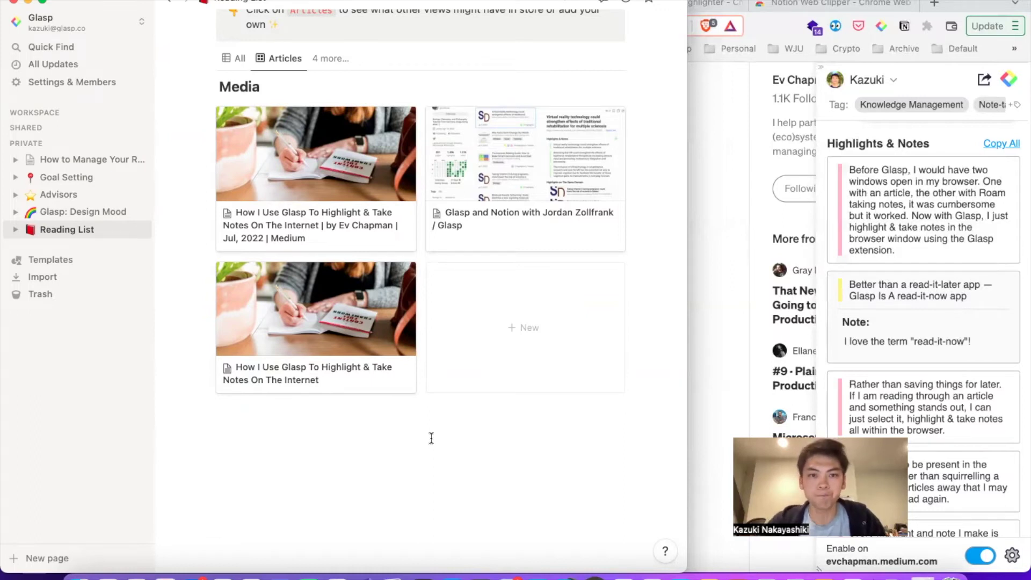
click(368, 224)
scroll(590, 310, down, 5)
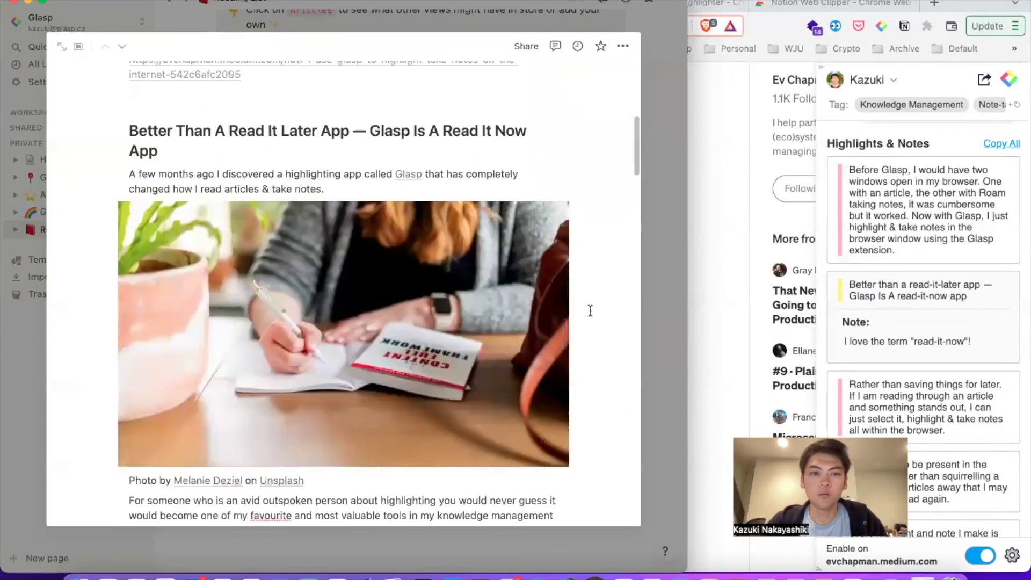
scroll(590, 310, down, 5)
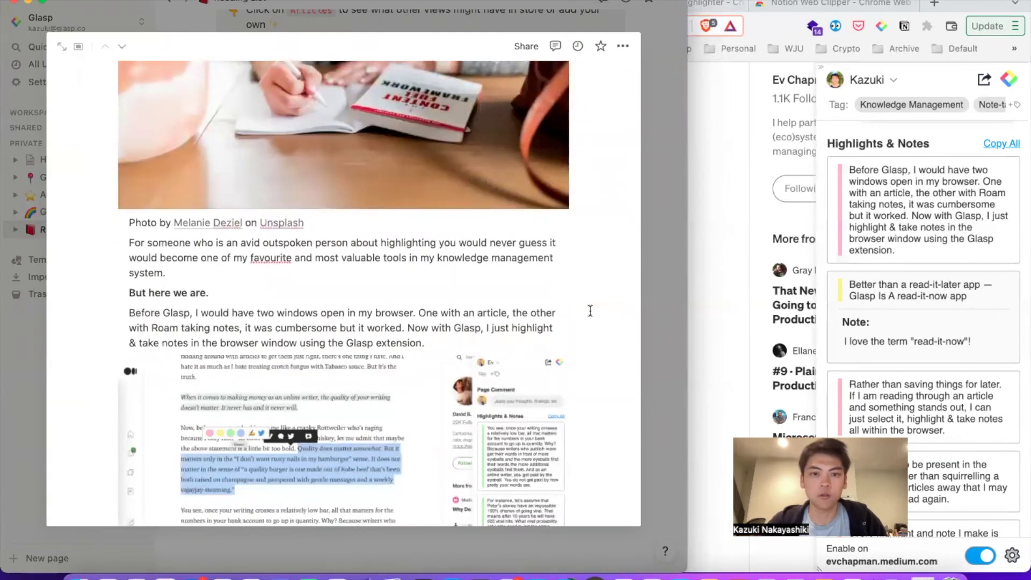
scroll(590, 310, down, 1)
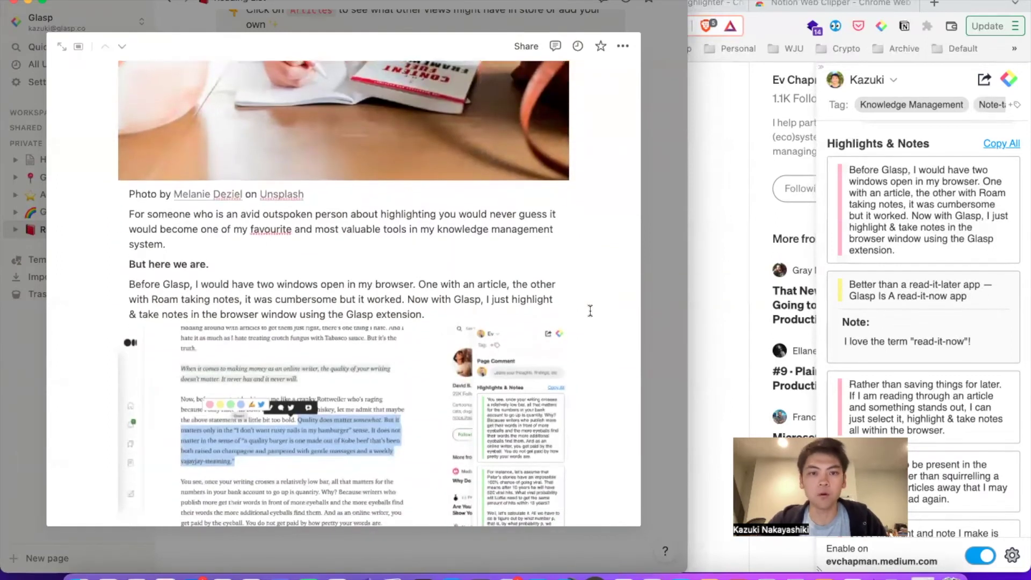
scroll(590, 310, down, 10)
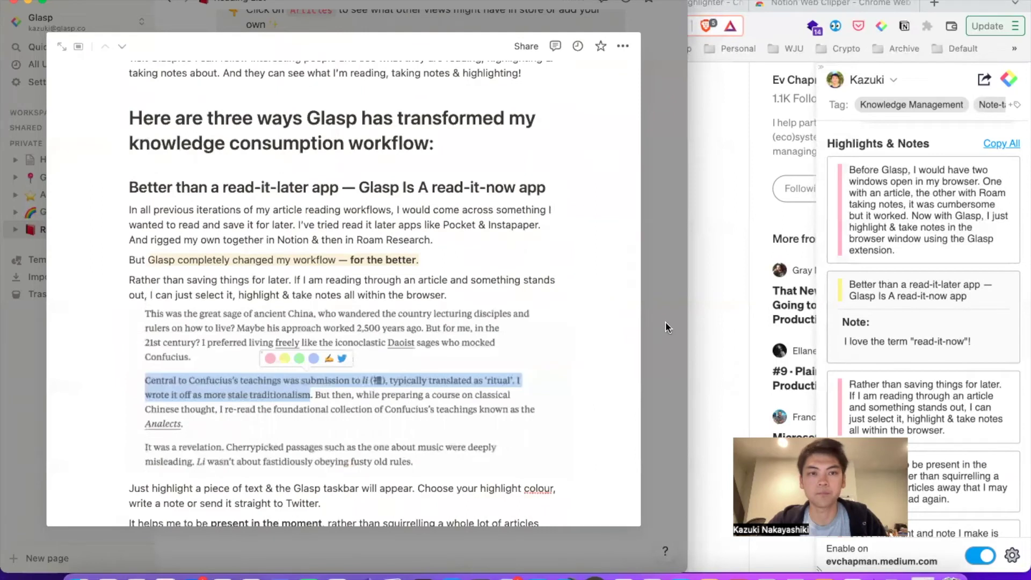
click(666, 327)
scroll(666, 322, up, 7)
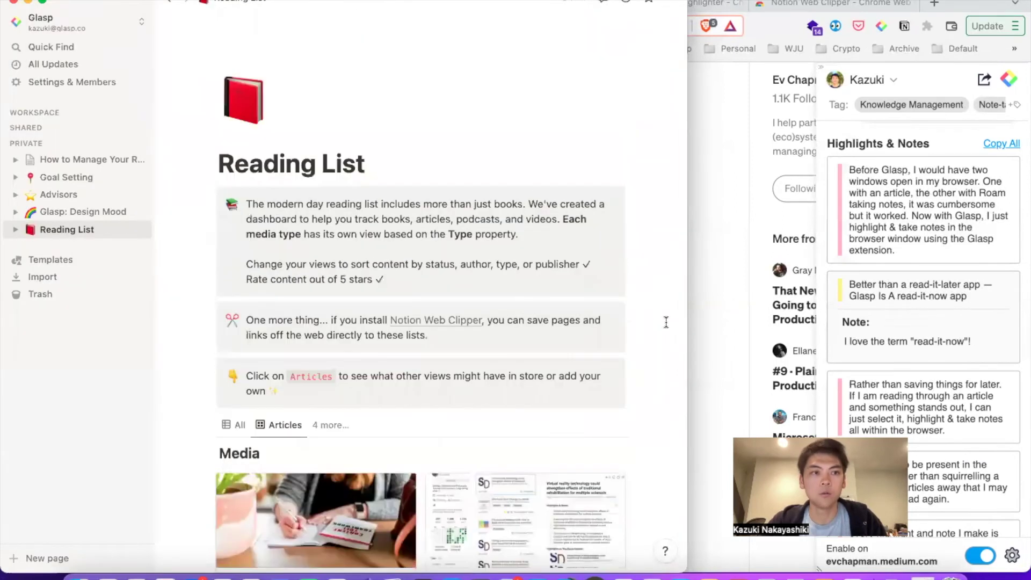
click(86, 159)
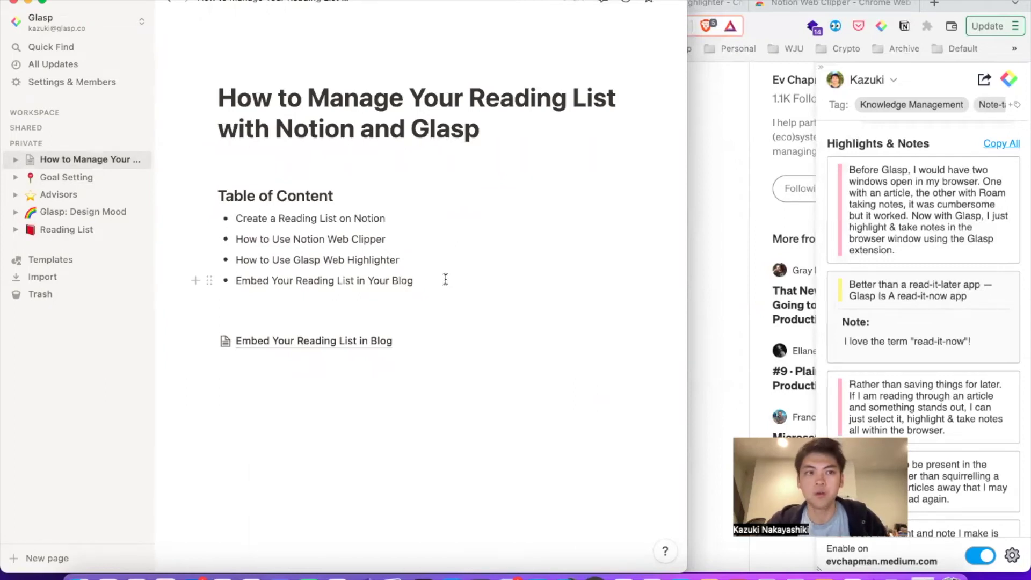
click(81, 229)
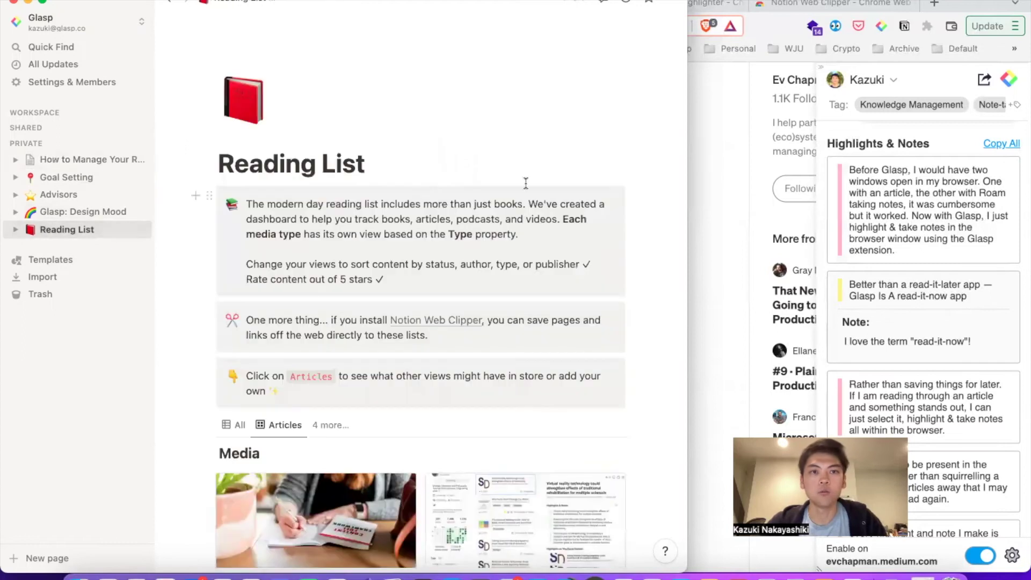
Step: Share the Reading List to the web, toggle search indexing, and disable duplicating it as a template
click(574, 4)
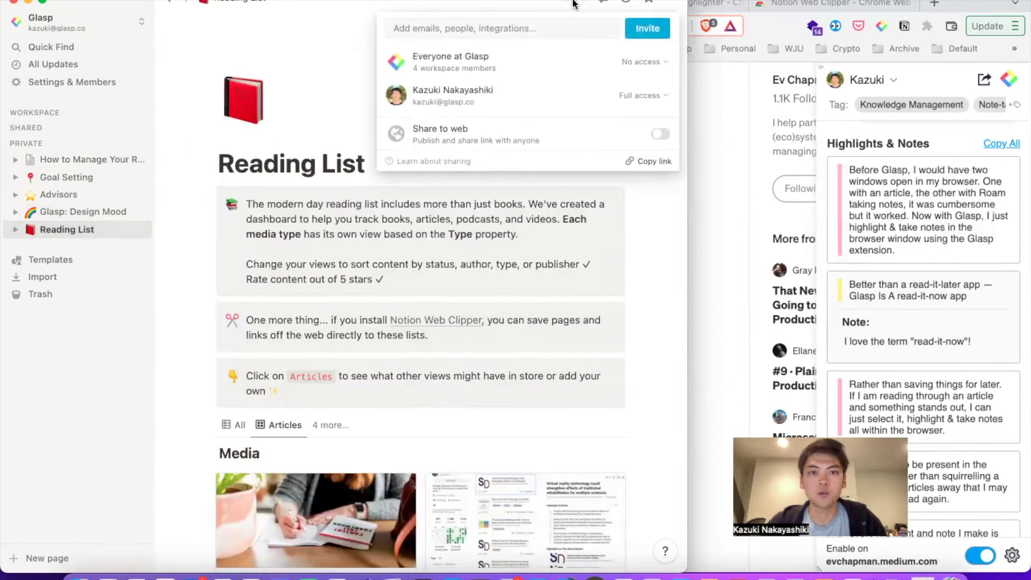
mouse_move(551, 142)
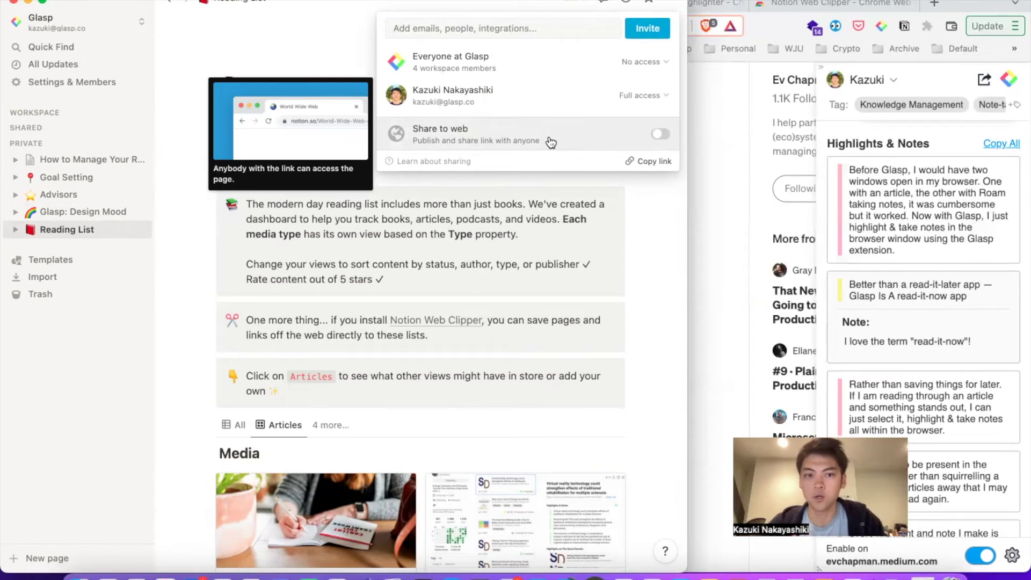
click(660, 135)
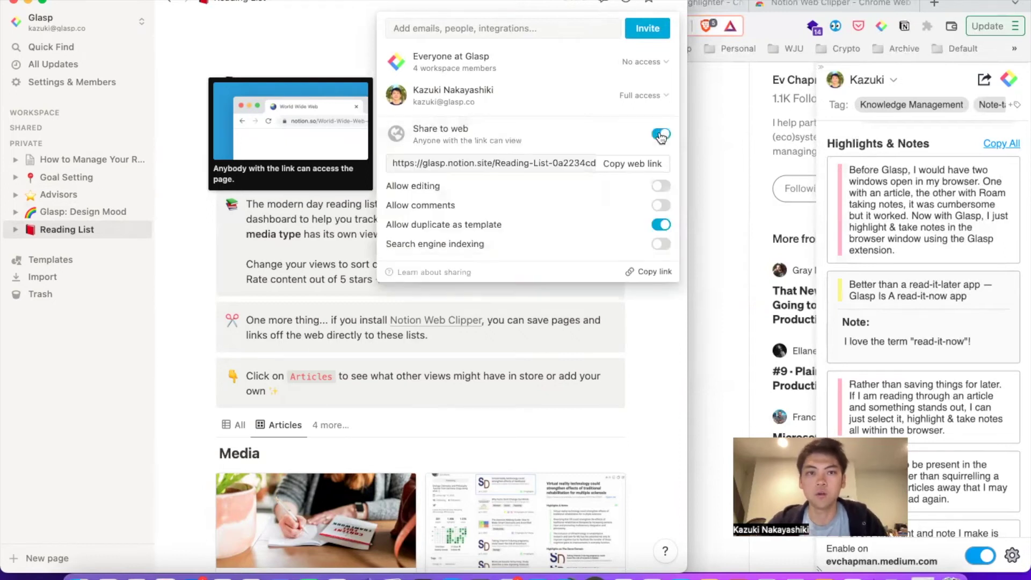
mouse_move(576, 247)
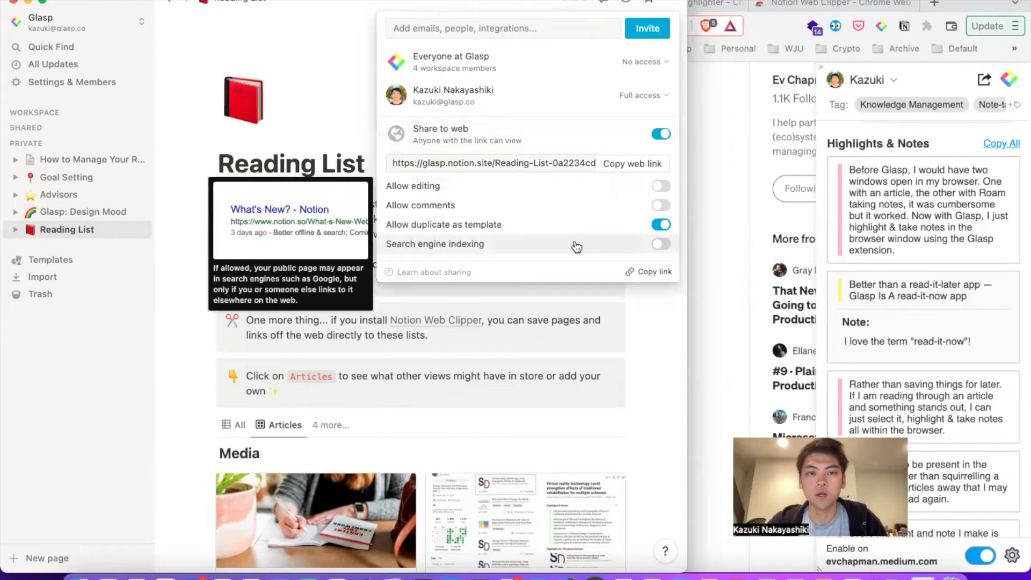
click(660, 244)
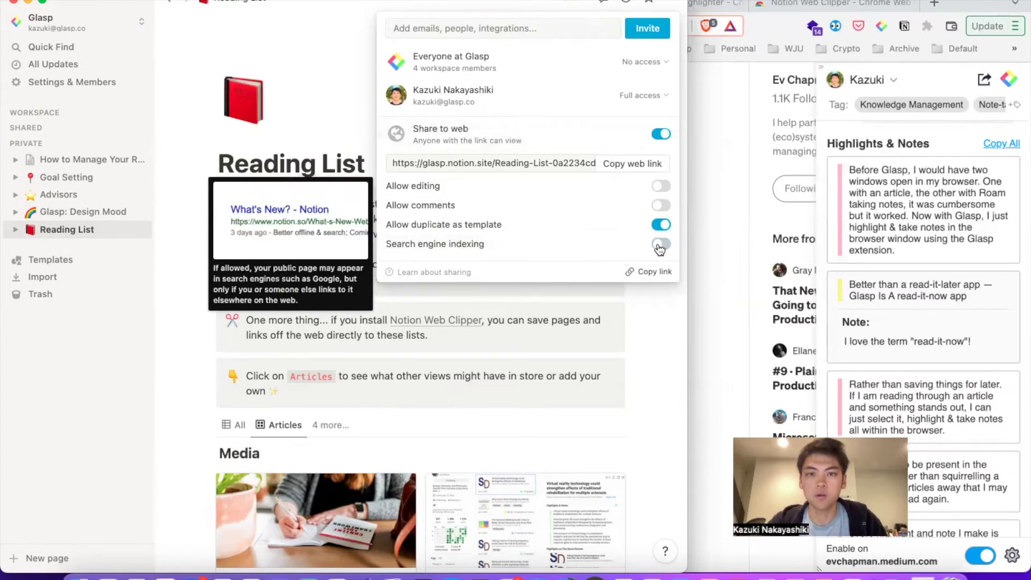
click(661, 225)
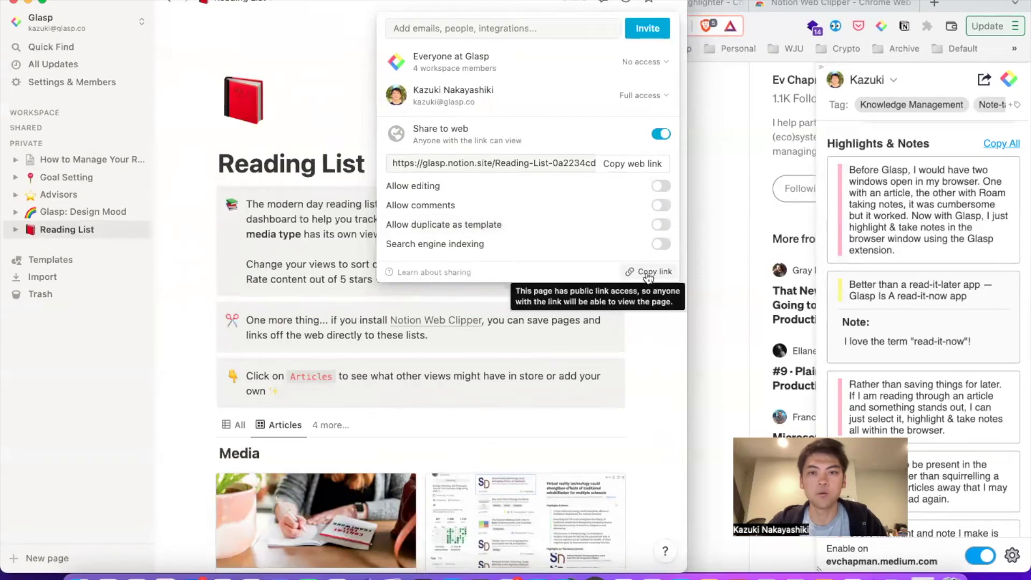
Step: Copy the Reading List's public web link and load it in a private browser window
click(632, 163)
click(700, 322)
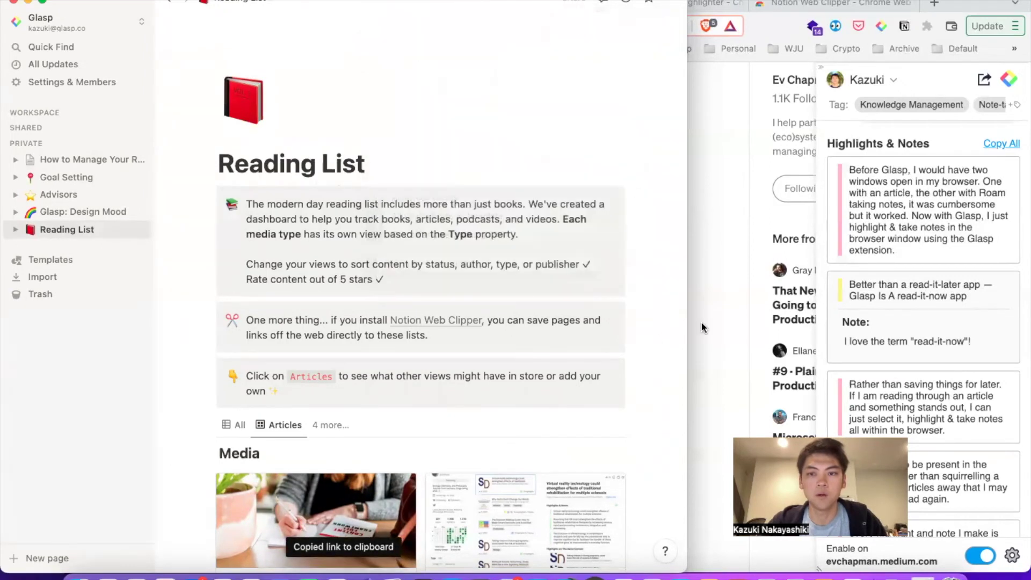
key(super+shift+n)
key(super+v)
key(Return)
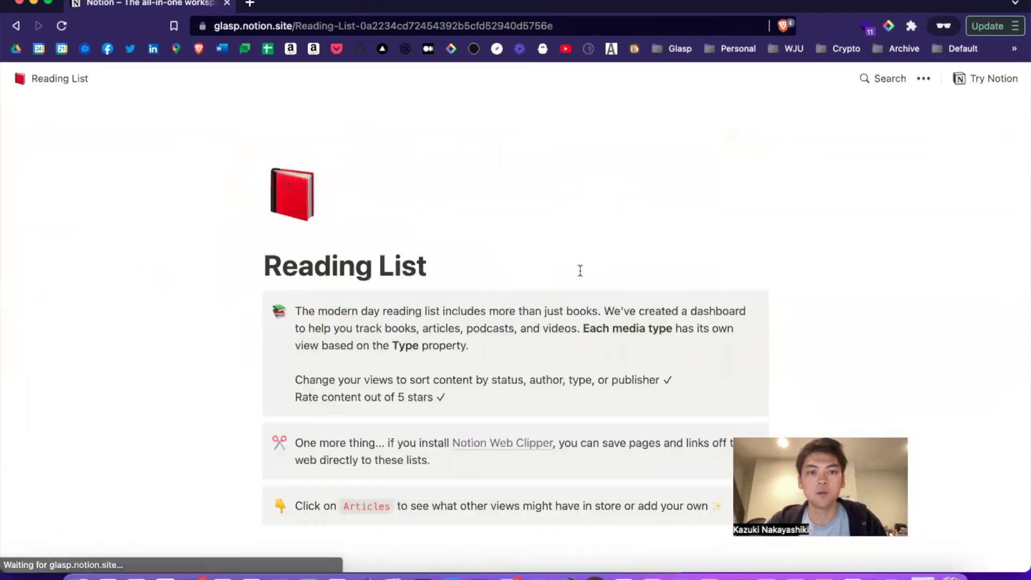
Step: Scroll through the Reading List's Articles gallery
scroll(580, 270, down, 5)
scroll(580, 269, up, 5)
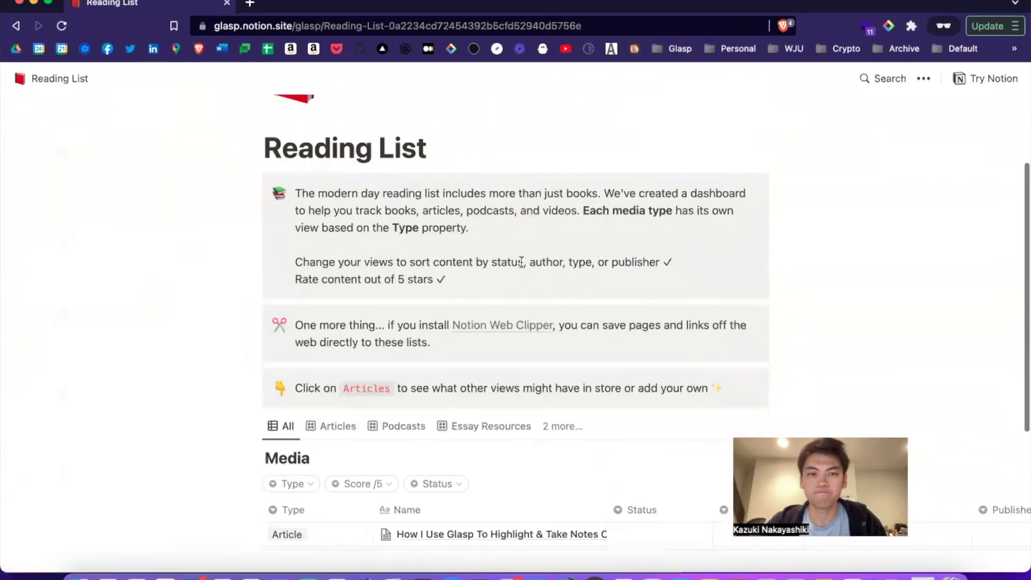
scroll(521, 261, down, 5)
scroll(521, 261, up, 3)
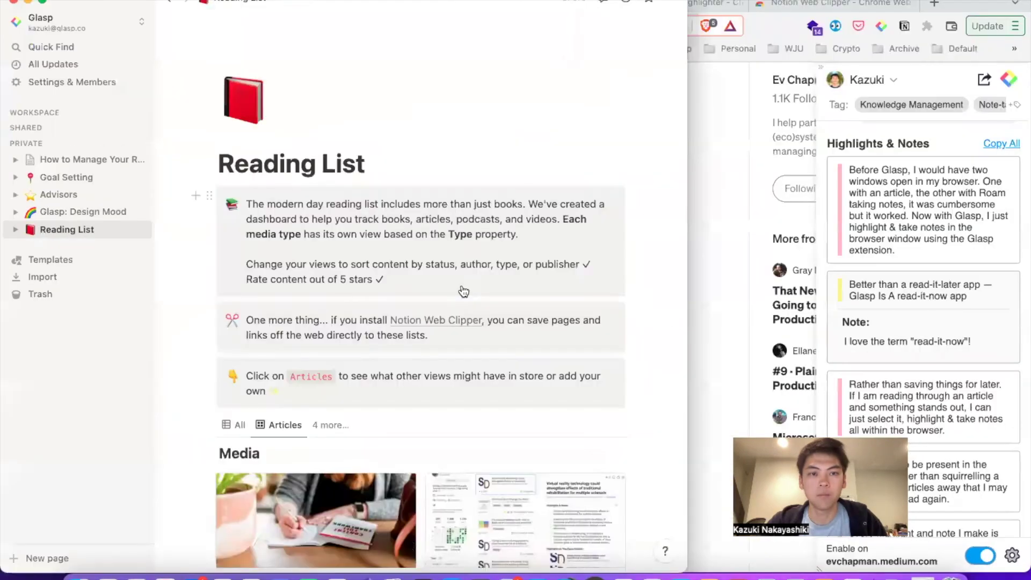
scroll(415, 411, down, 7)
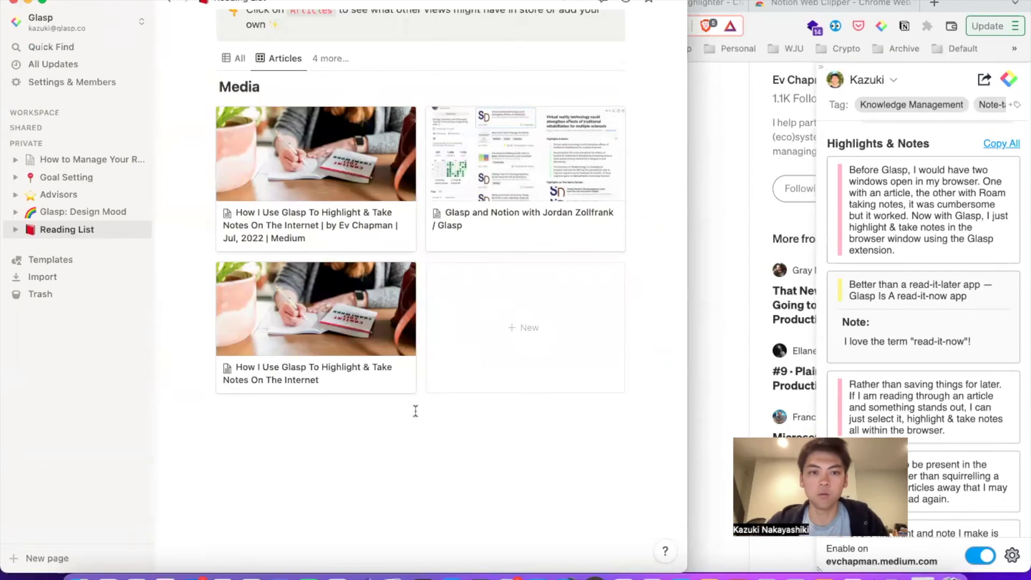
Step: Bring up the Glasp highlights page for the Medium article in the browser
scroll(415, 411, up, 3)
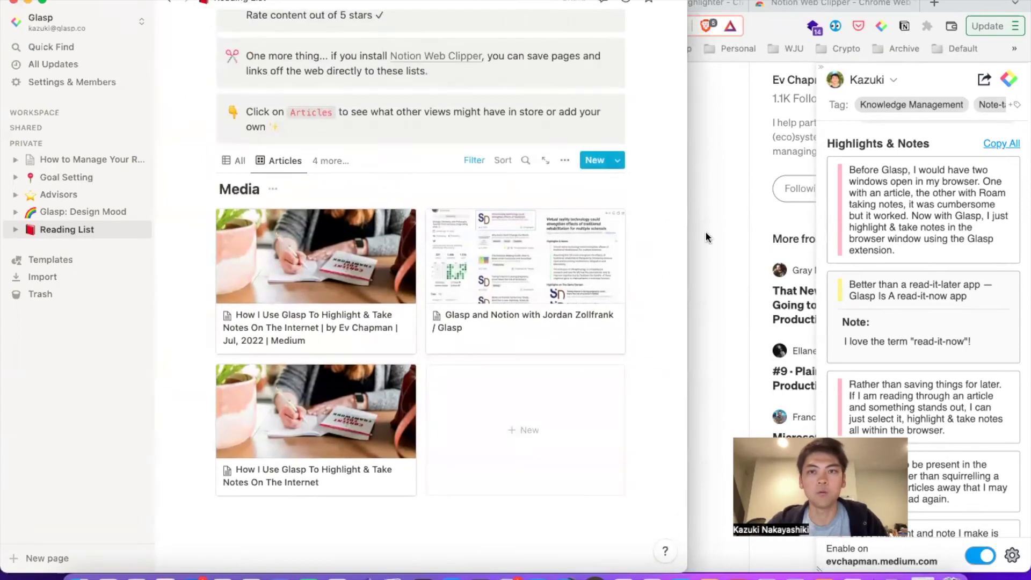
click(706, 237)
click(185, 8)
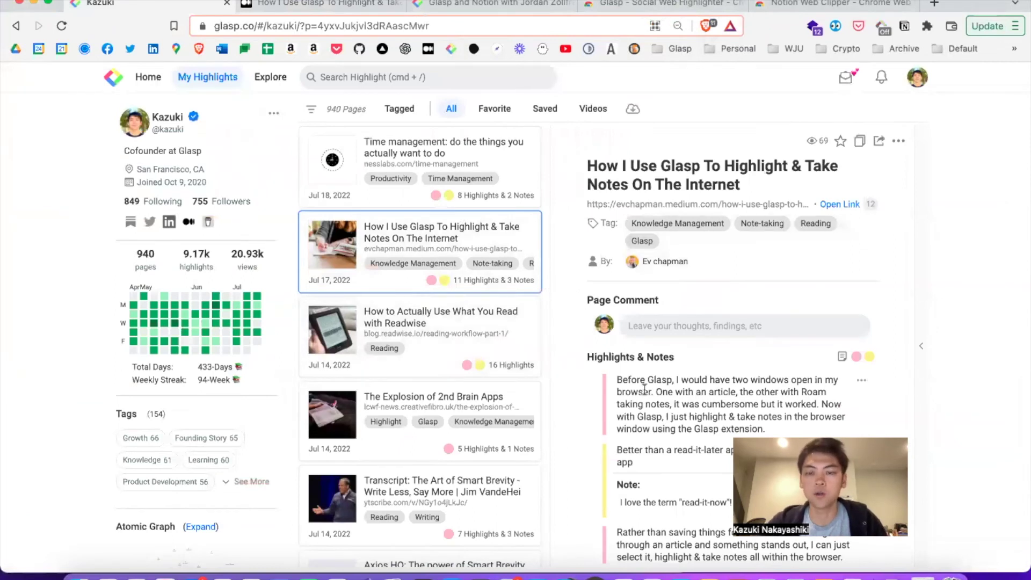
Step: Create a Glasp embed link and copy the iframe code for the six-article reading list
scroll(720, 322, down, 3)
scroll(723, 322, up, 3)
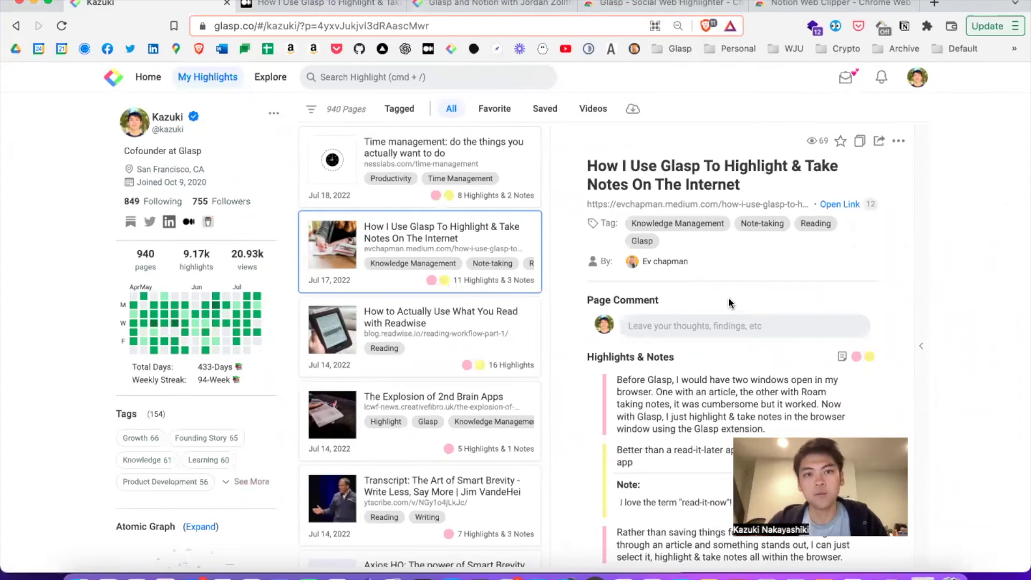
key(ctrl+Up)
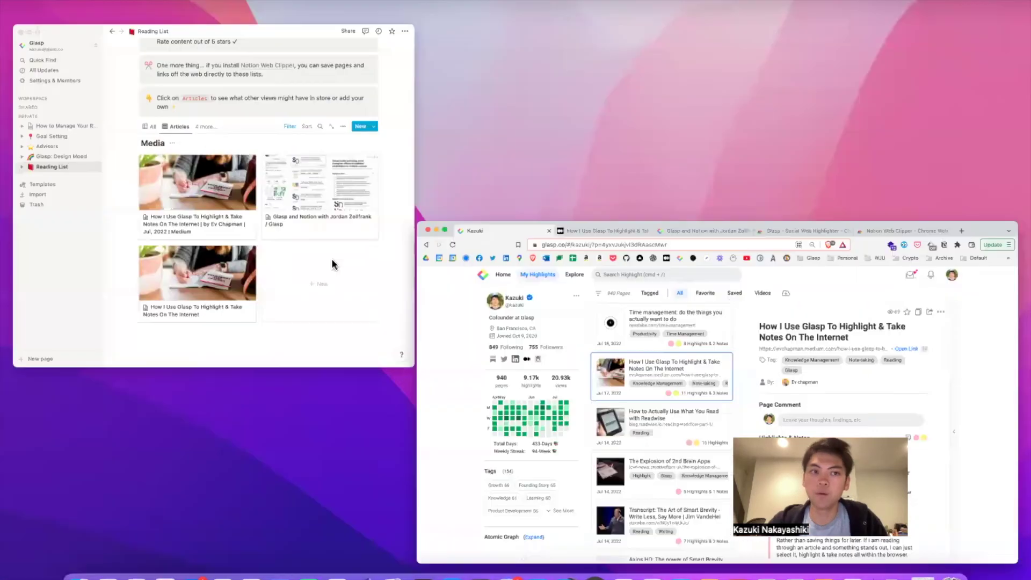
click(332, 258)
click(824, 296)
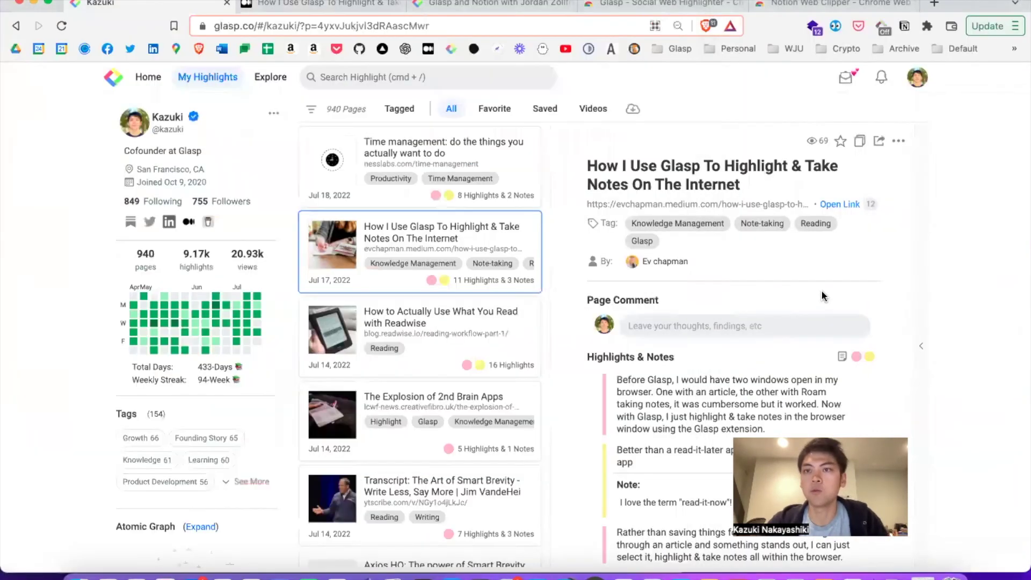
click(846, 78)
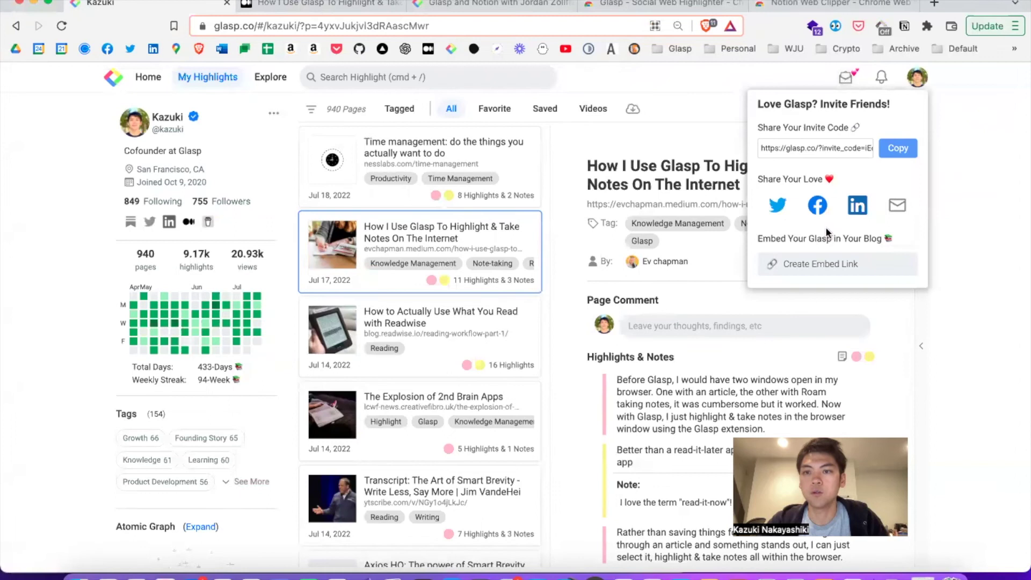
click(814, 262)
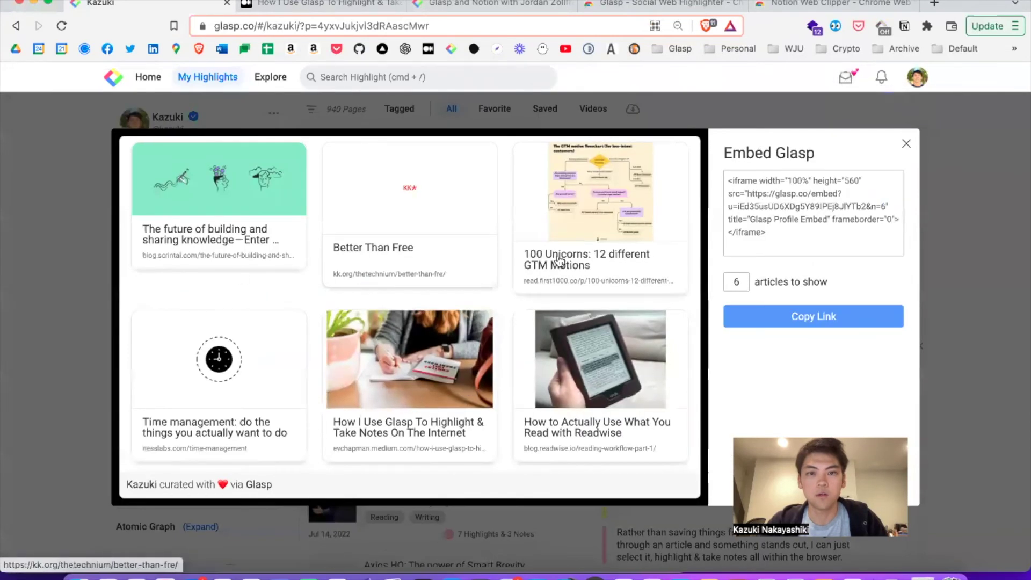
click(787, 317)
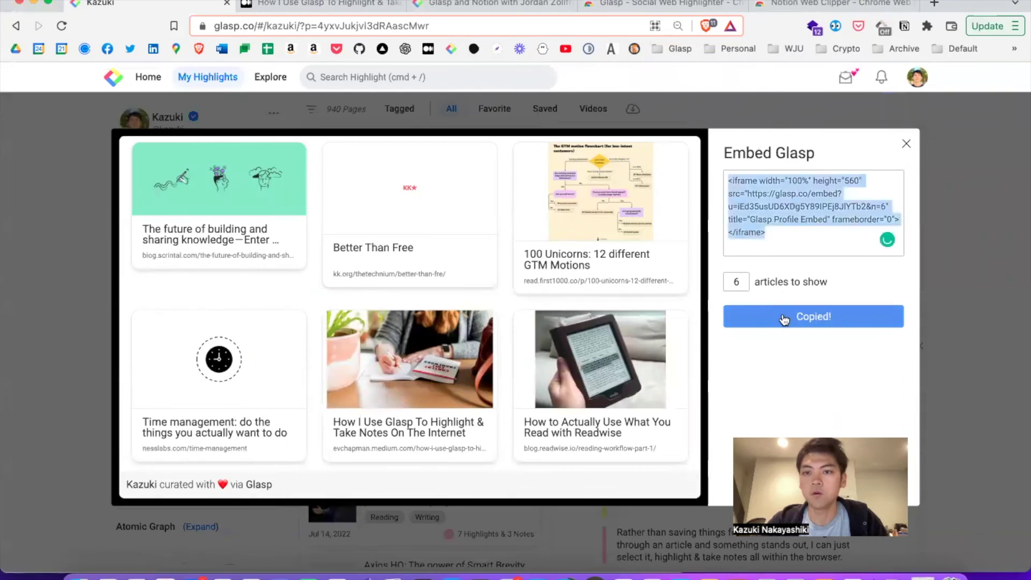
Step: Close the embed dialog and open the Embed Your Reading List in Blog page in Notion
key(Escape)
click(321, 273)
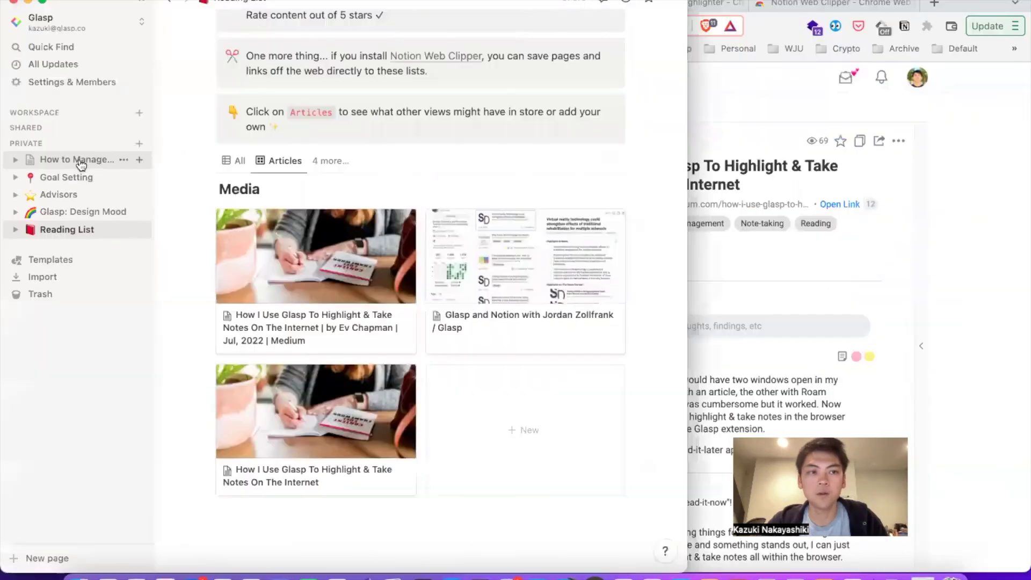
click(80, 161)
Step: Insert an /embed block with the Glasp iframe code under 'See what I'm reading these days!'
click(299, 344)
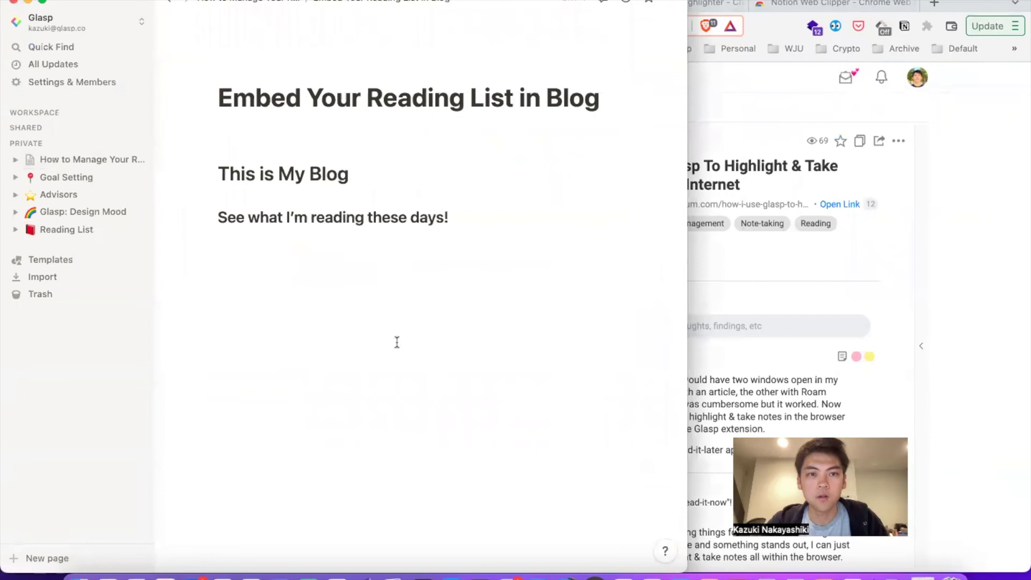
click(391, 236)
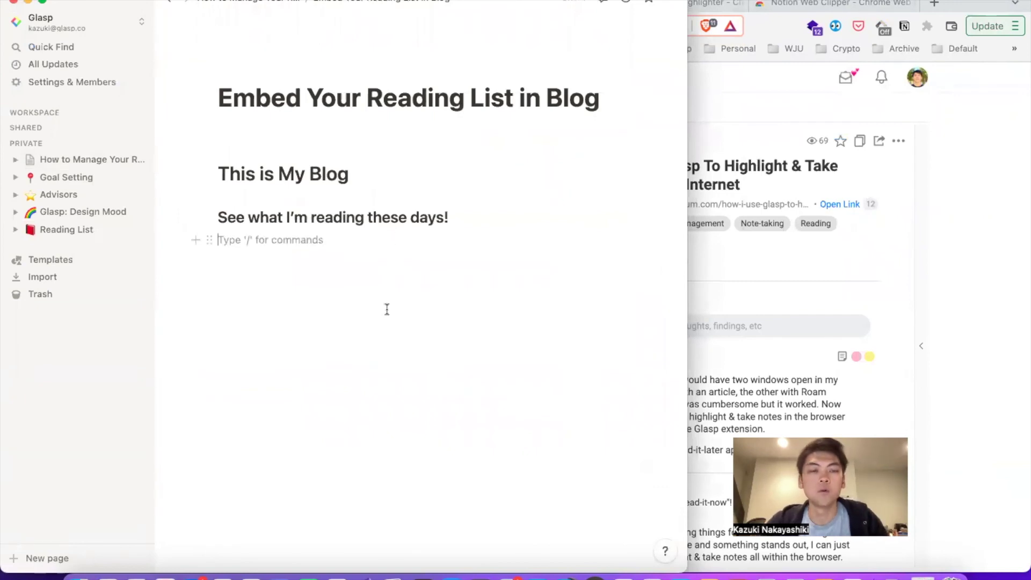
text(/)
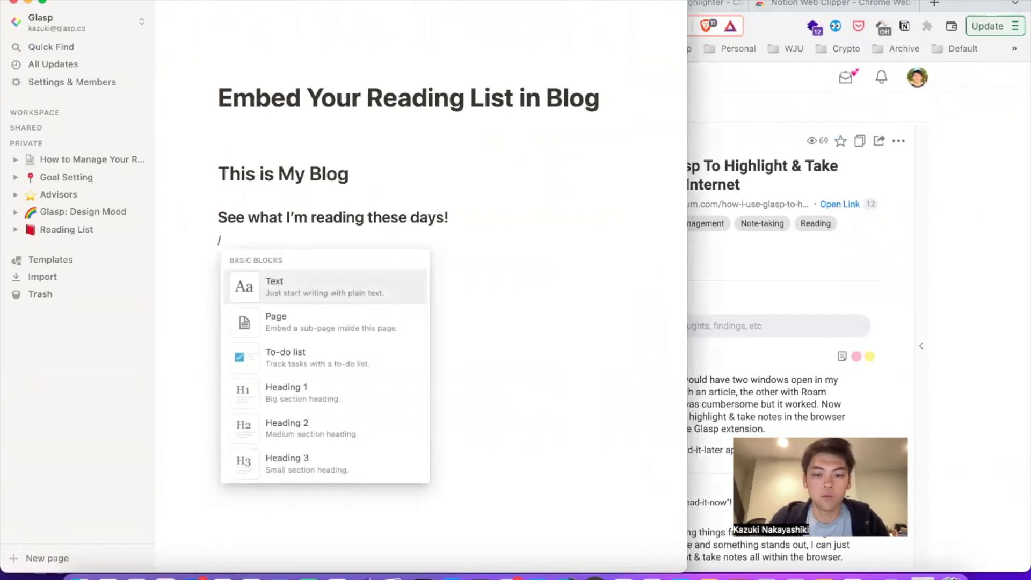
text(embed)
key(Return)
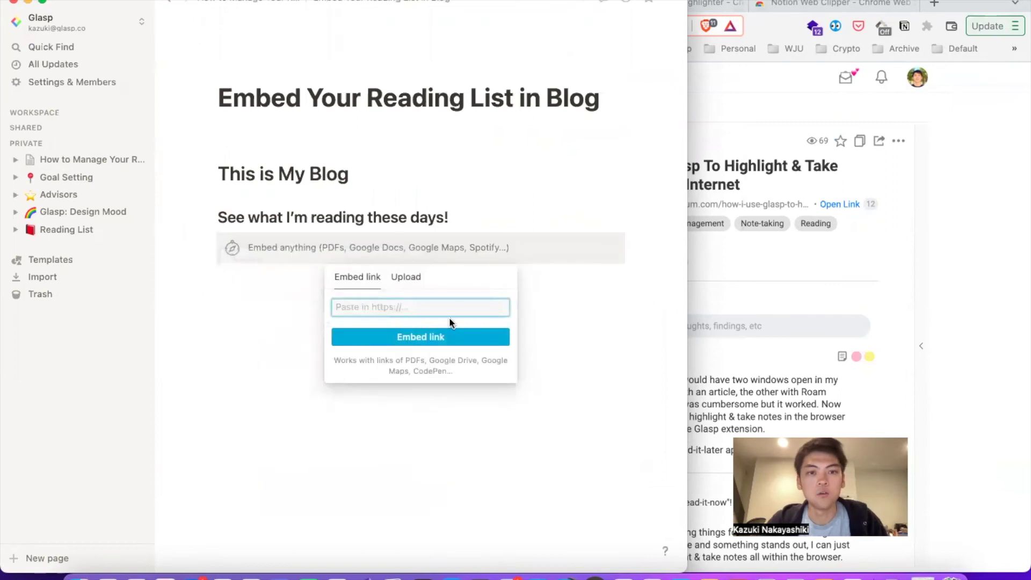
key(super+v)
click(444, 336)
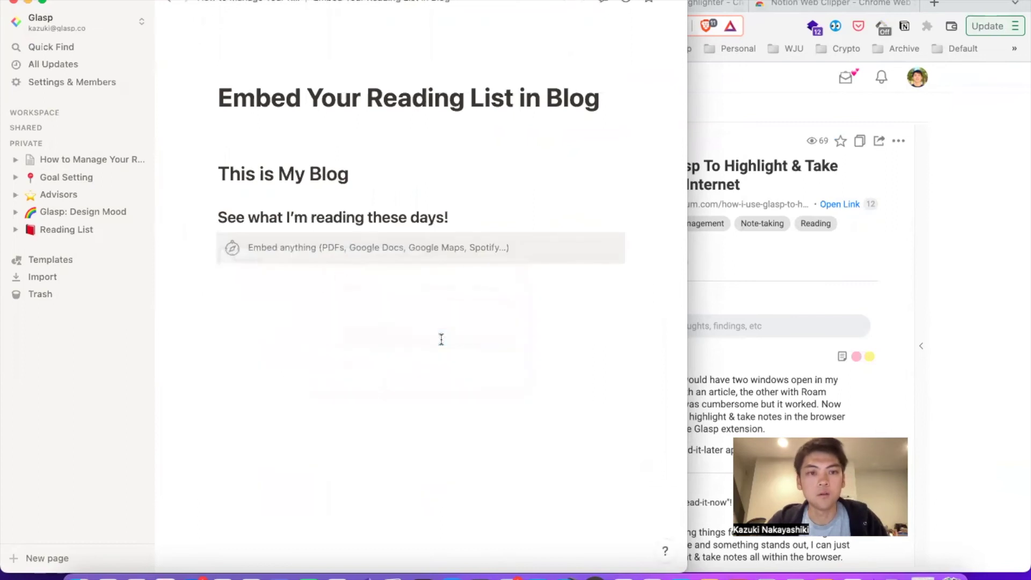
click(616, 448)
Step: Widen and lengthen the reading-list embed into a three-column card grid
scroll(700, 357, down, 2)
drag(713, 334, 935, 315)
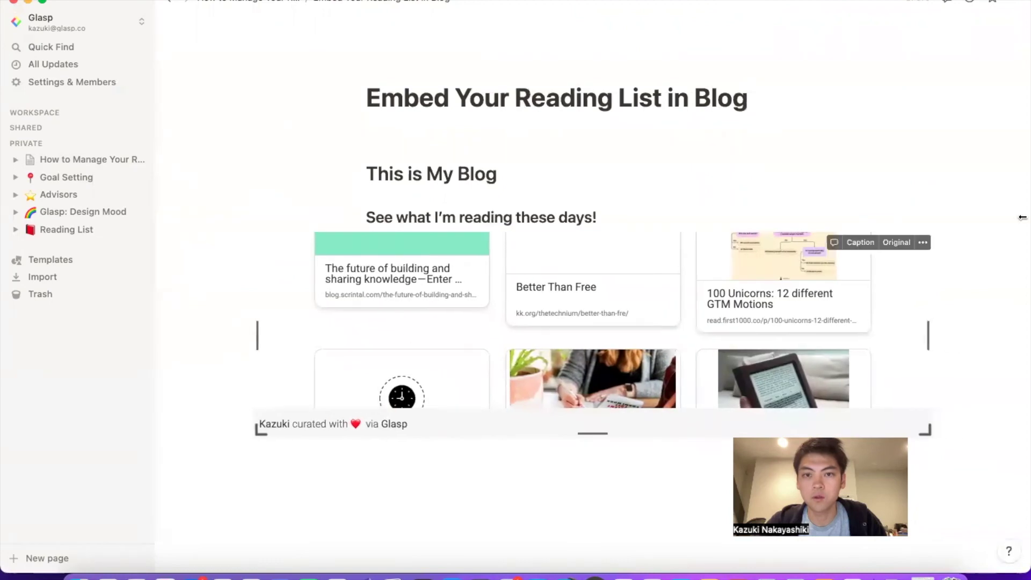
scroll(1021, 217, down, 2)
drag(593, 368, 591, 514)
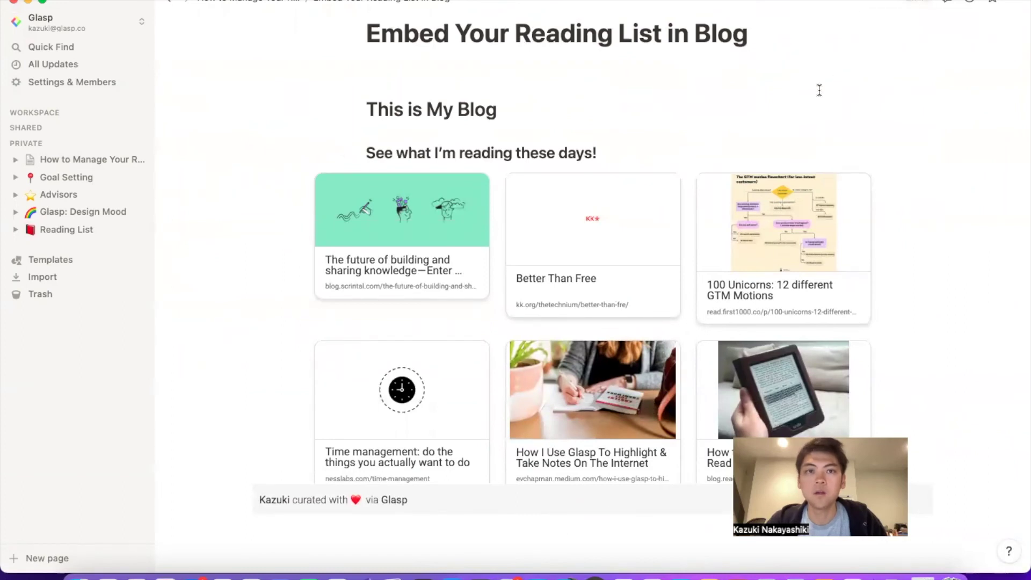
Step: Share the blog page to the web and copy its public link
scroll(817, 88, up, 2)
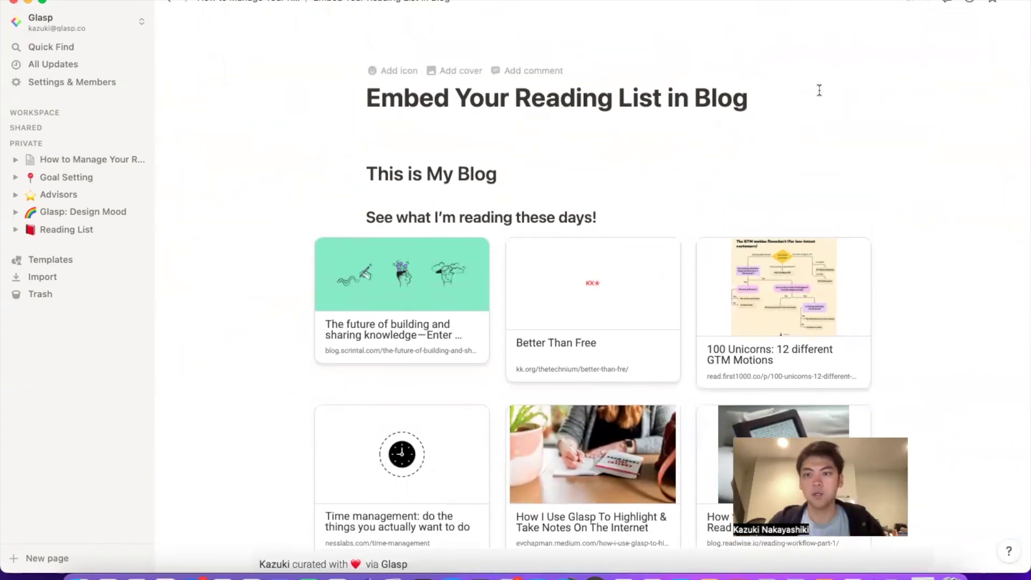
click(921, 12)
click(1002, 145)
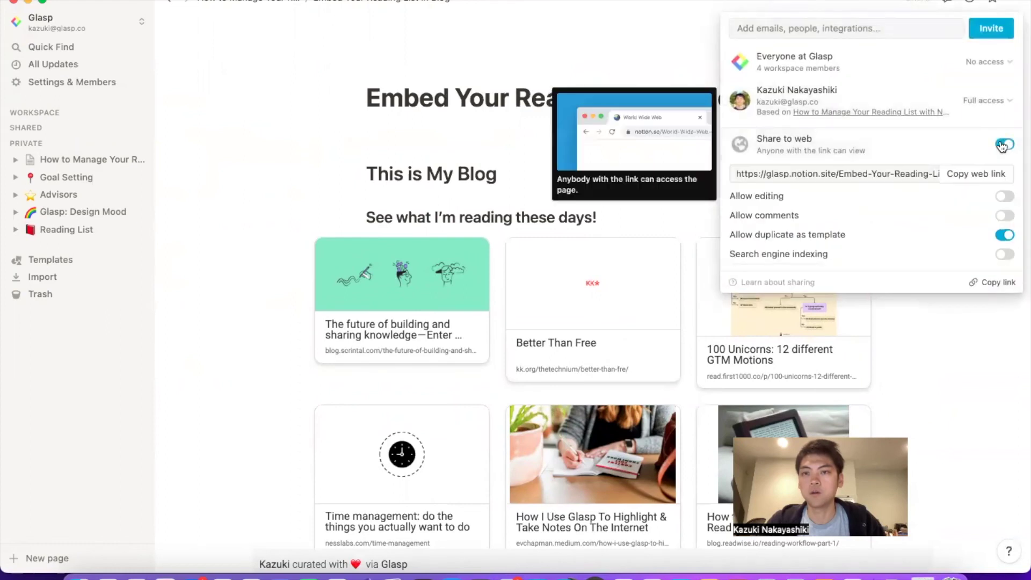
click(975, 174)
click(667, 171)
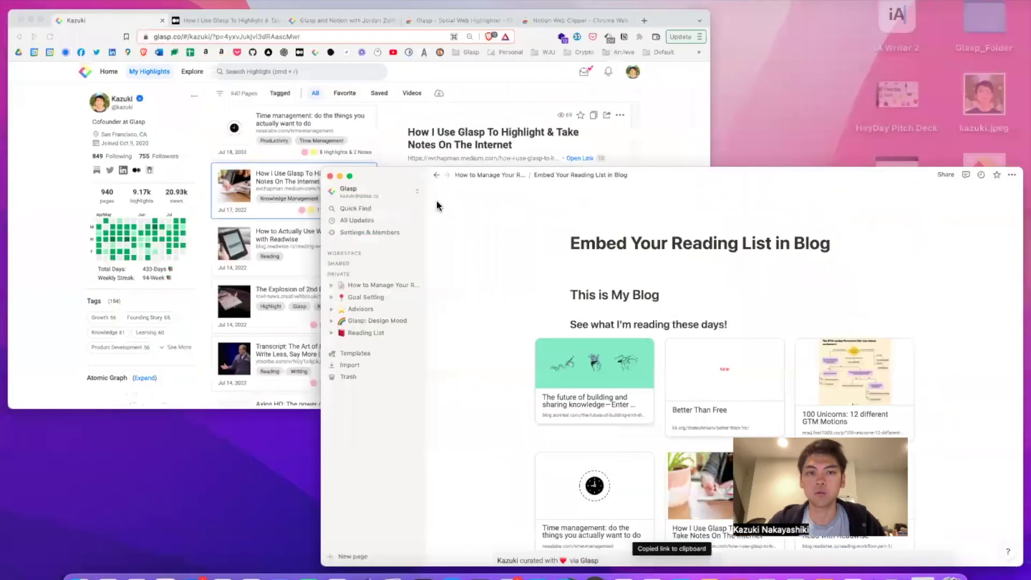
Step: Load the public blog page in a private browser window and check the embedded reading list
key(super+Tab)
key(super+shift+n)
key(super+v)
key(Return)
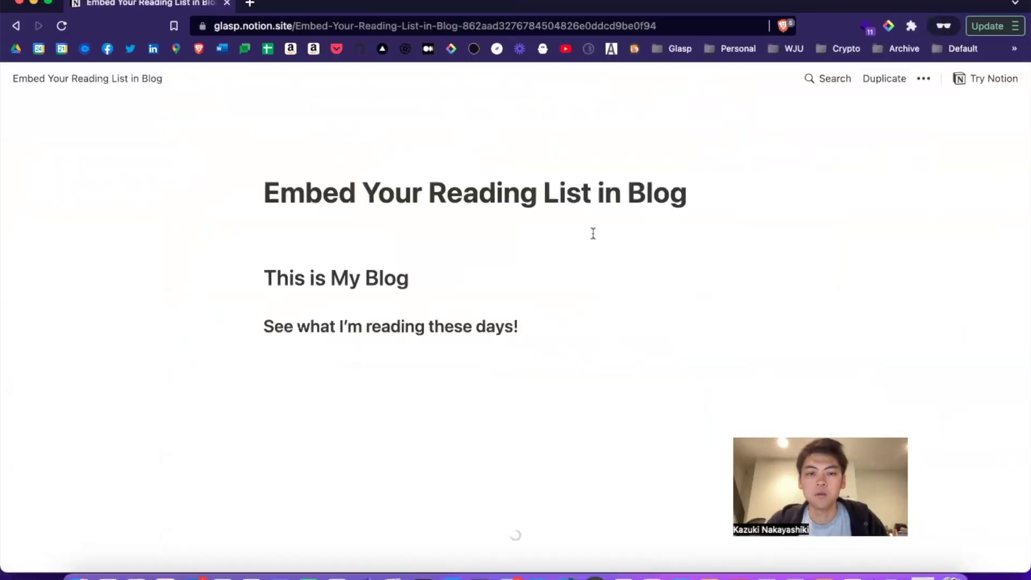
scroll(593, 233, down, 5)
scroll(575, 271, up, 4)
scroll(553, 320, down, 1)
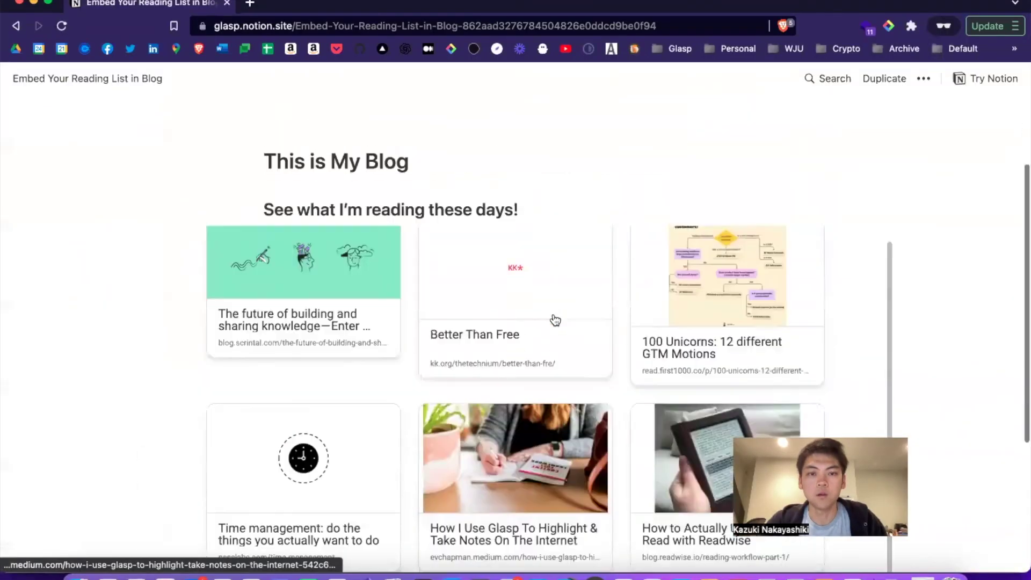
scroll(553, 321, down, 4)
scroll(553, 317, up, 2)
Step: Open the Better Than Free article from the embed, then close it and return to the blog
click(473, 285)
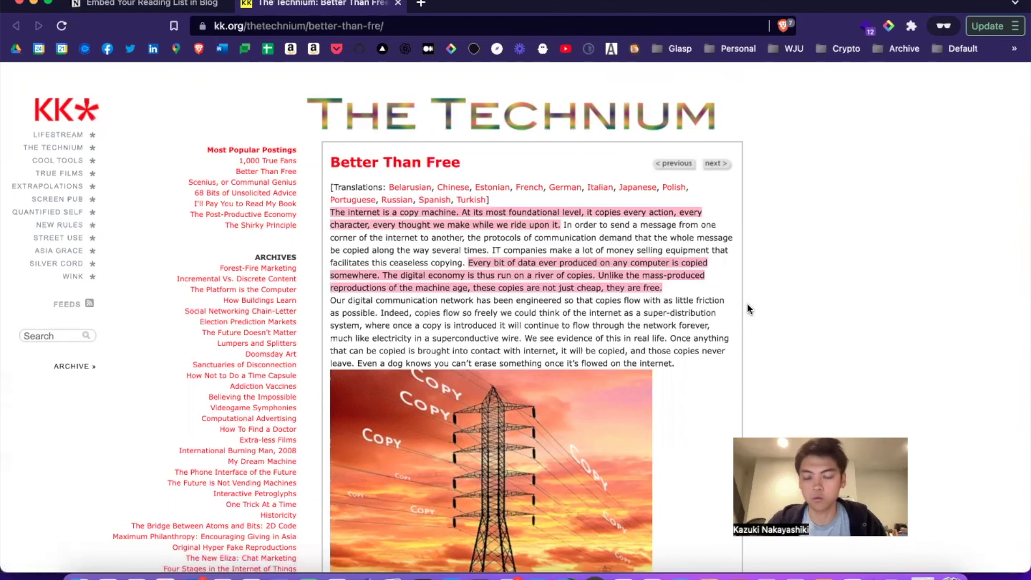
scroll(747, 305, down, 10)
key(super+w)
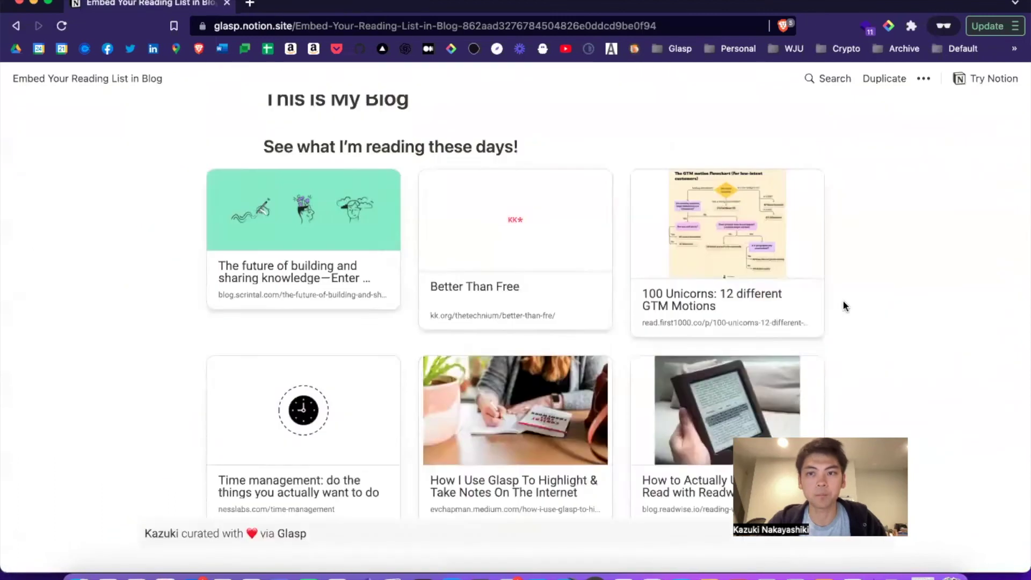
scroll(843, 304, up, 3)
scroll(875, 301, down, 6)
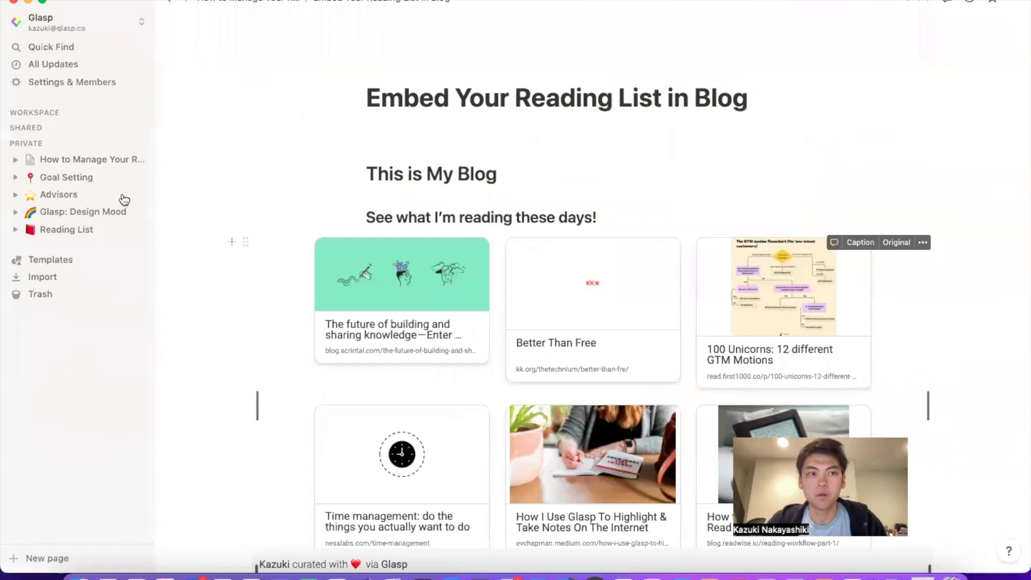
Step: Open the How to Manage Your Reading List with Notion and Glasp page from the sidebar
click(85, 160)
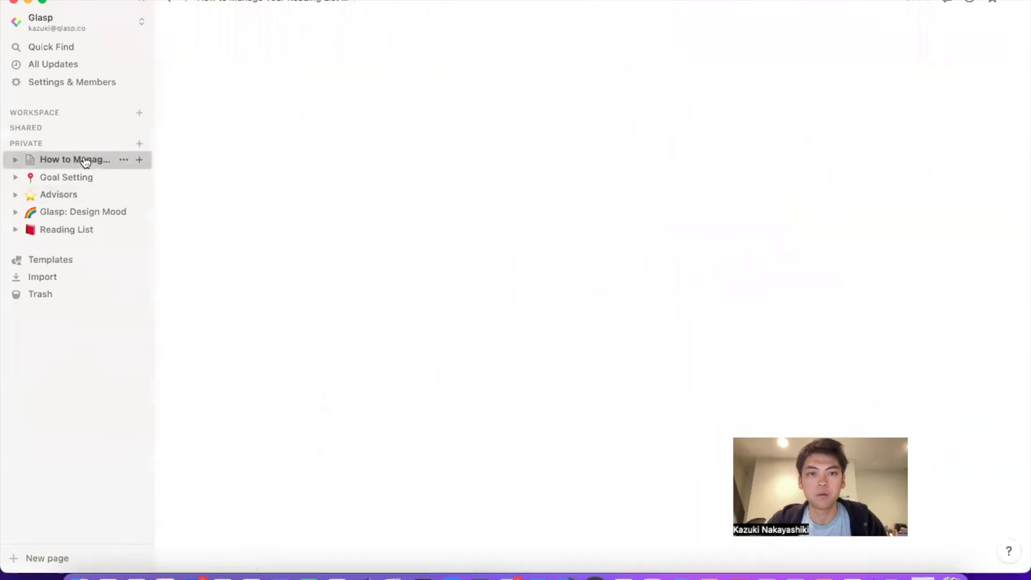